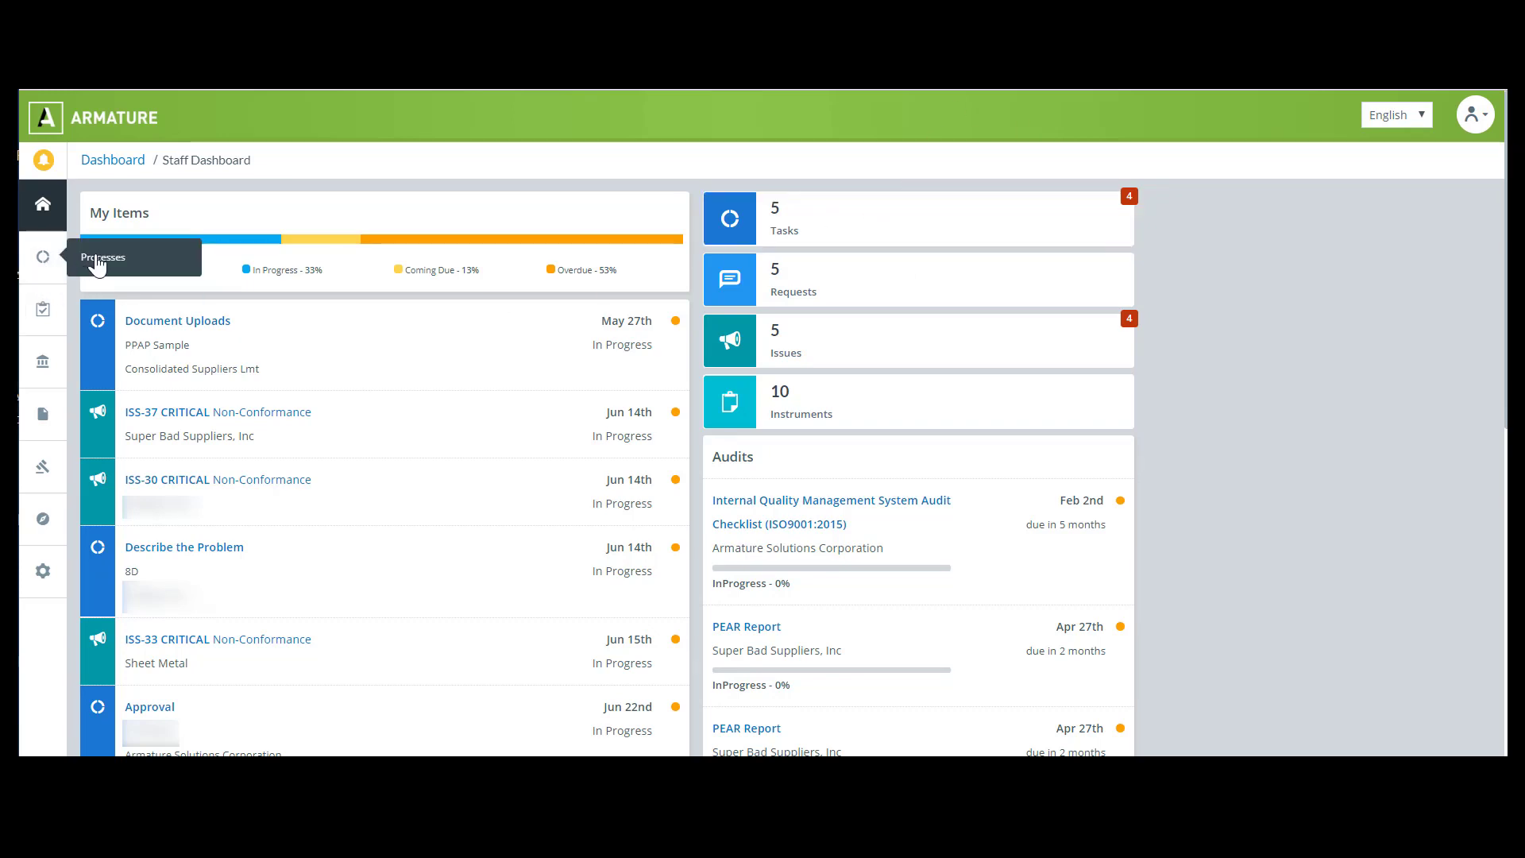
Open Processes and search for "request for correct"
{"action": "left_click", "coordinate": [102, 255]}
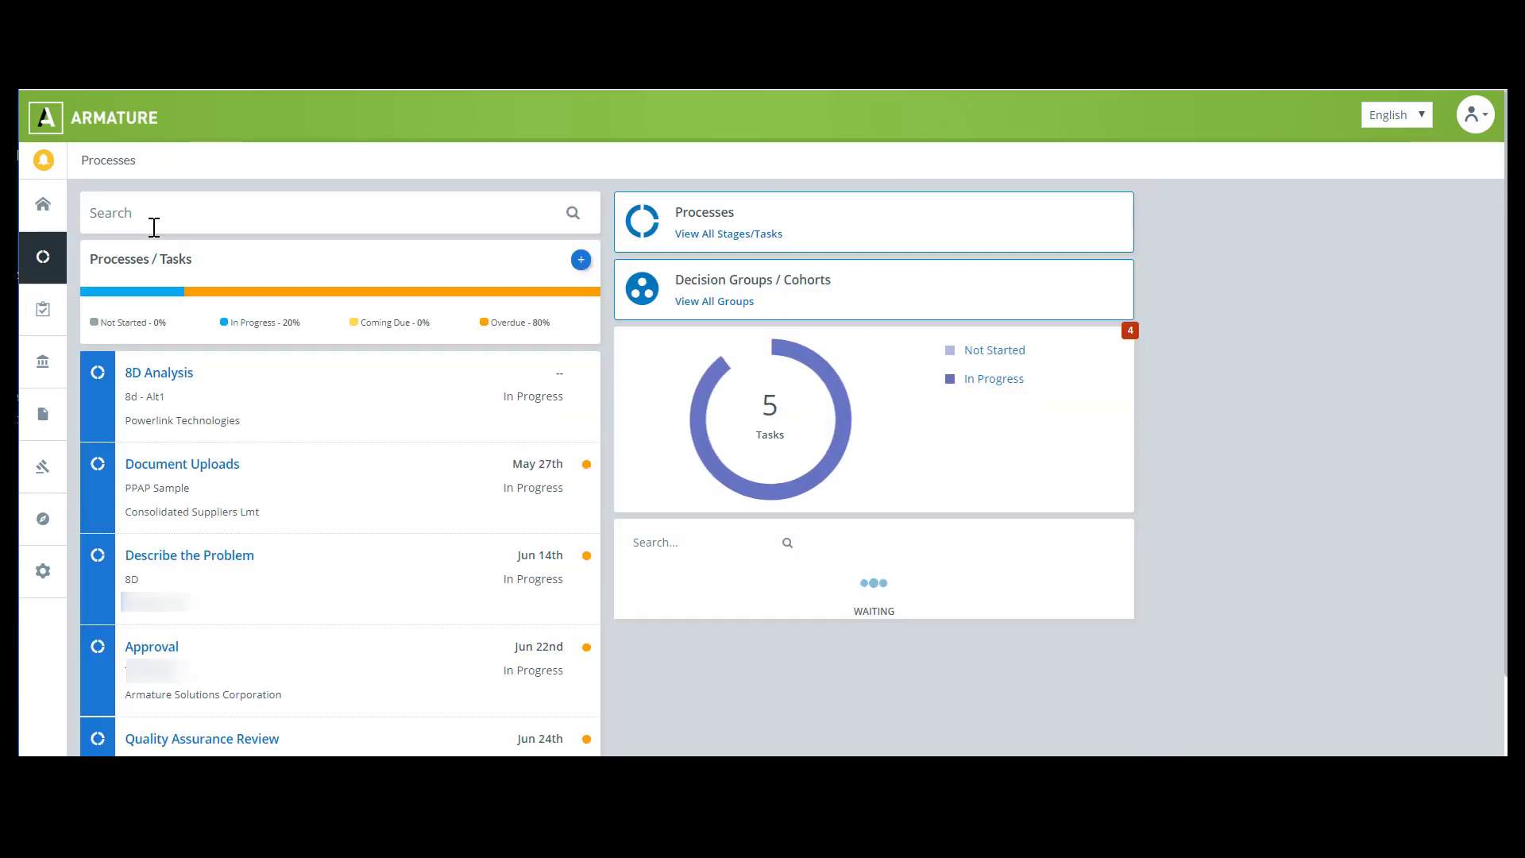
{"action": "left_click", "coordinate": [157, 215]}
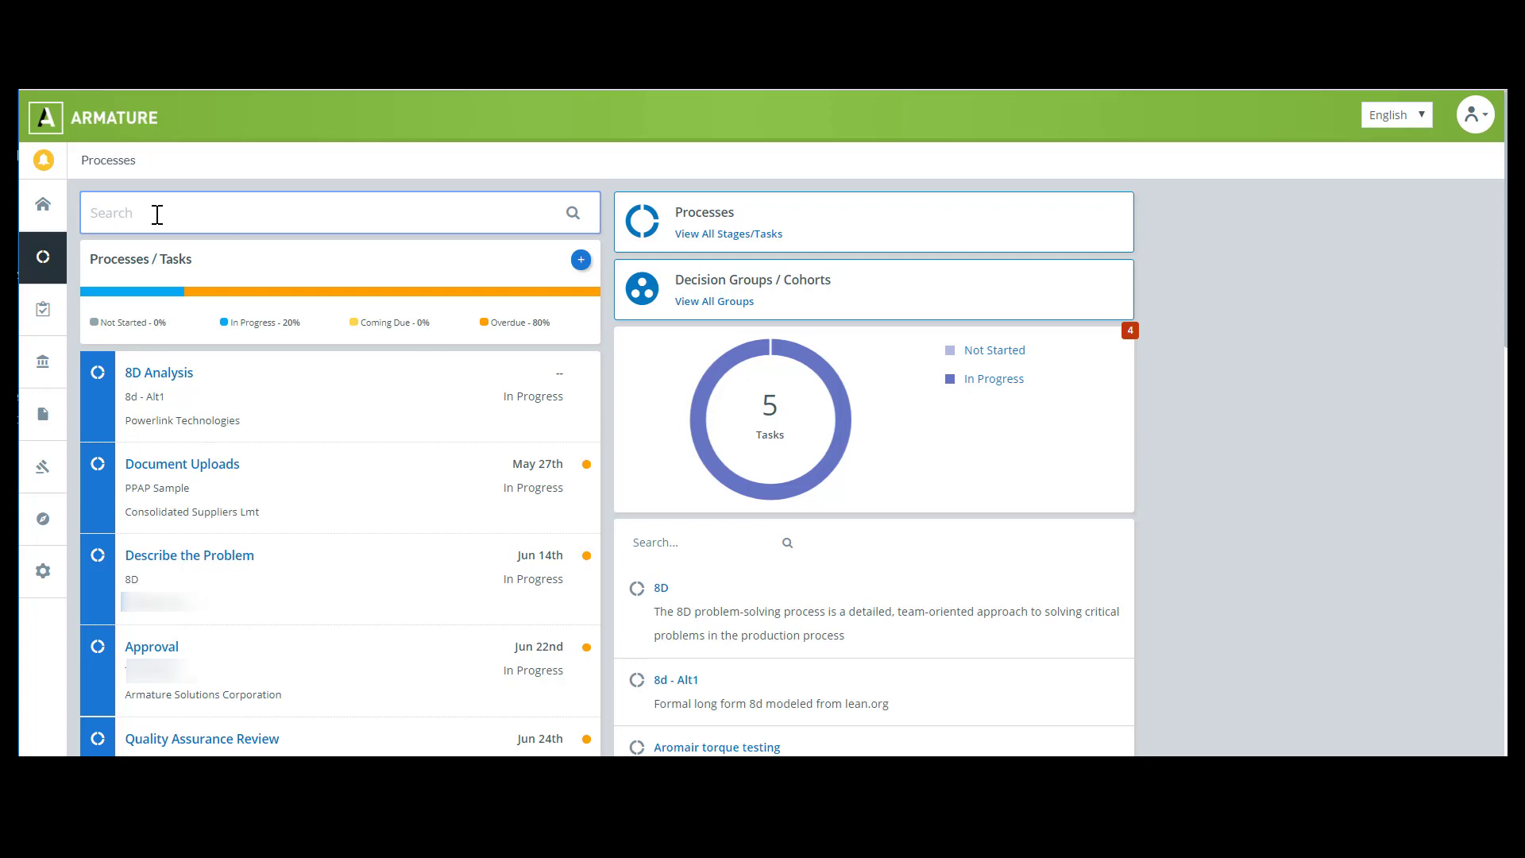
{"action": "type", "text": "request for correct"}
{"action": "key", "text": "Return"}
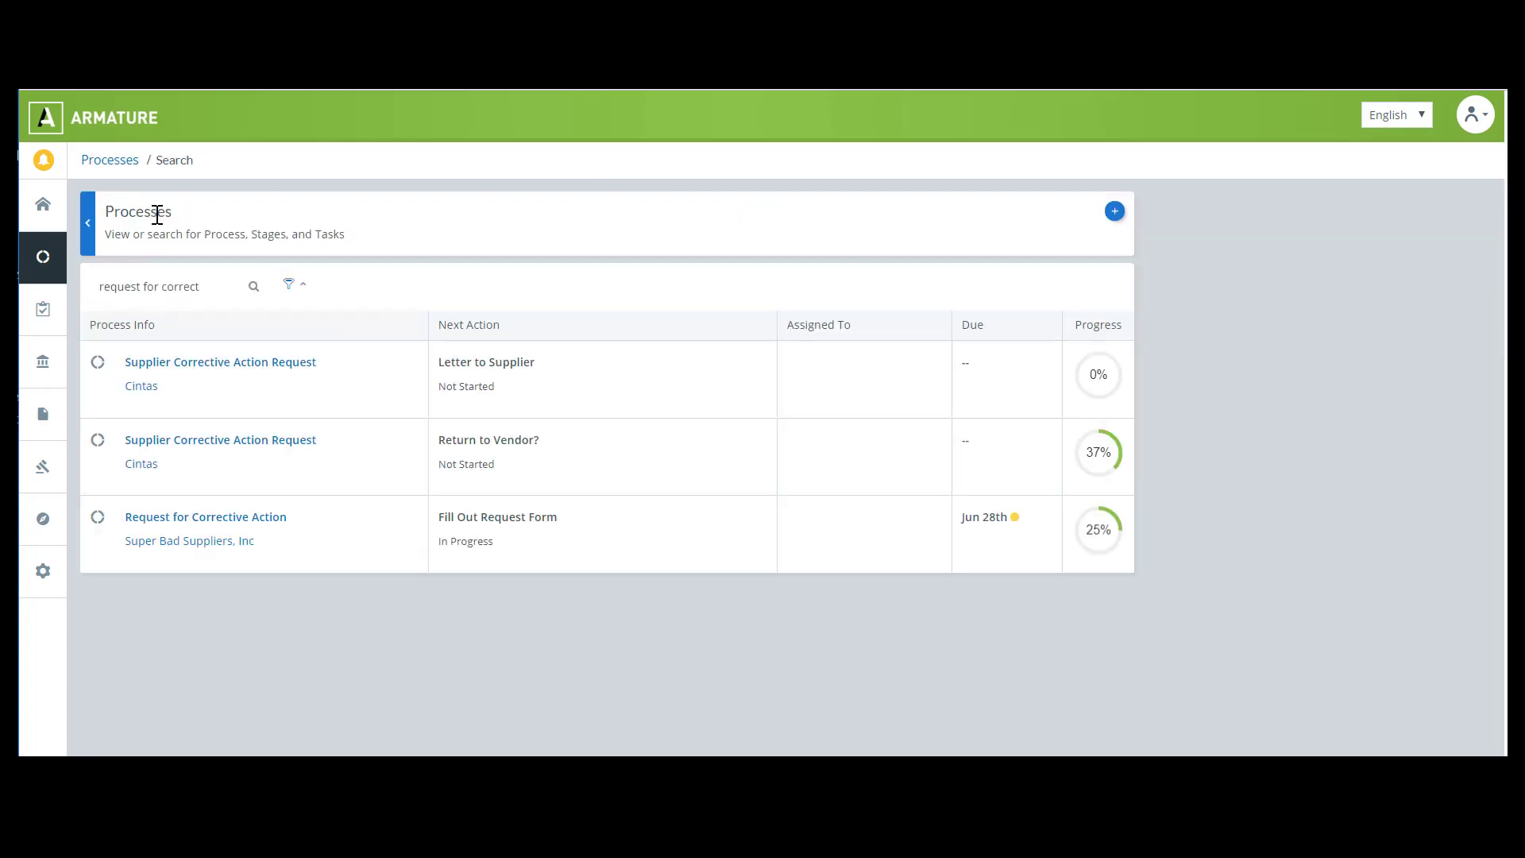
Open the Request for Corrective Action process, its Corrective Action instrument, and the Corrective Action Request section
{"action": "left_click", "coordinate": [197, 524]}
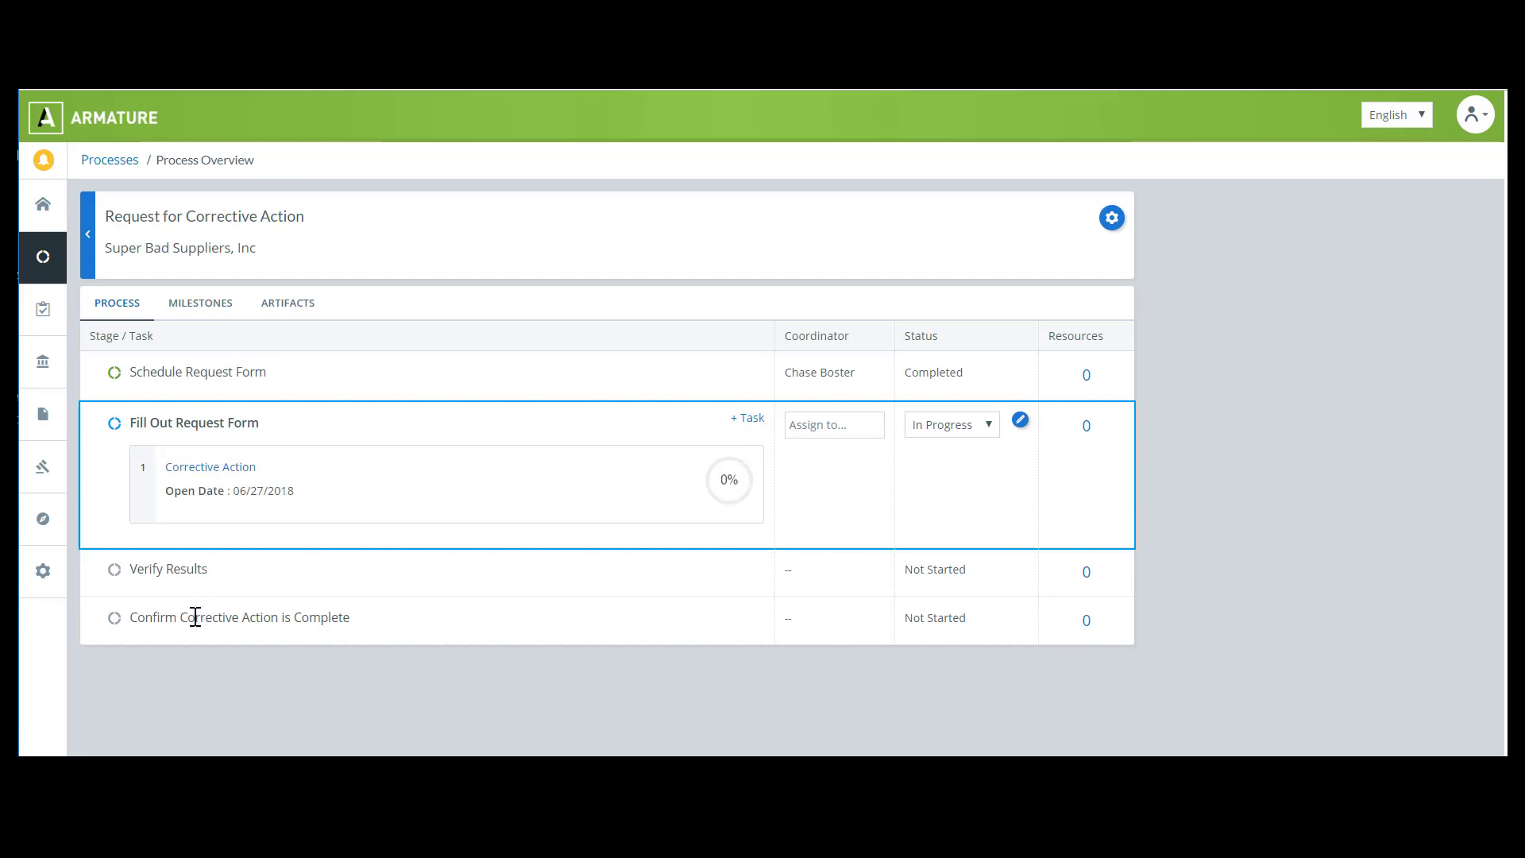
{"action": "left_click", "coordinate": [176, 474]}
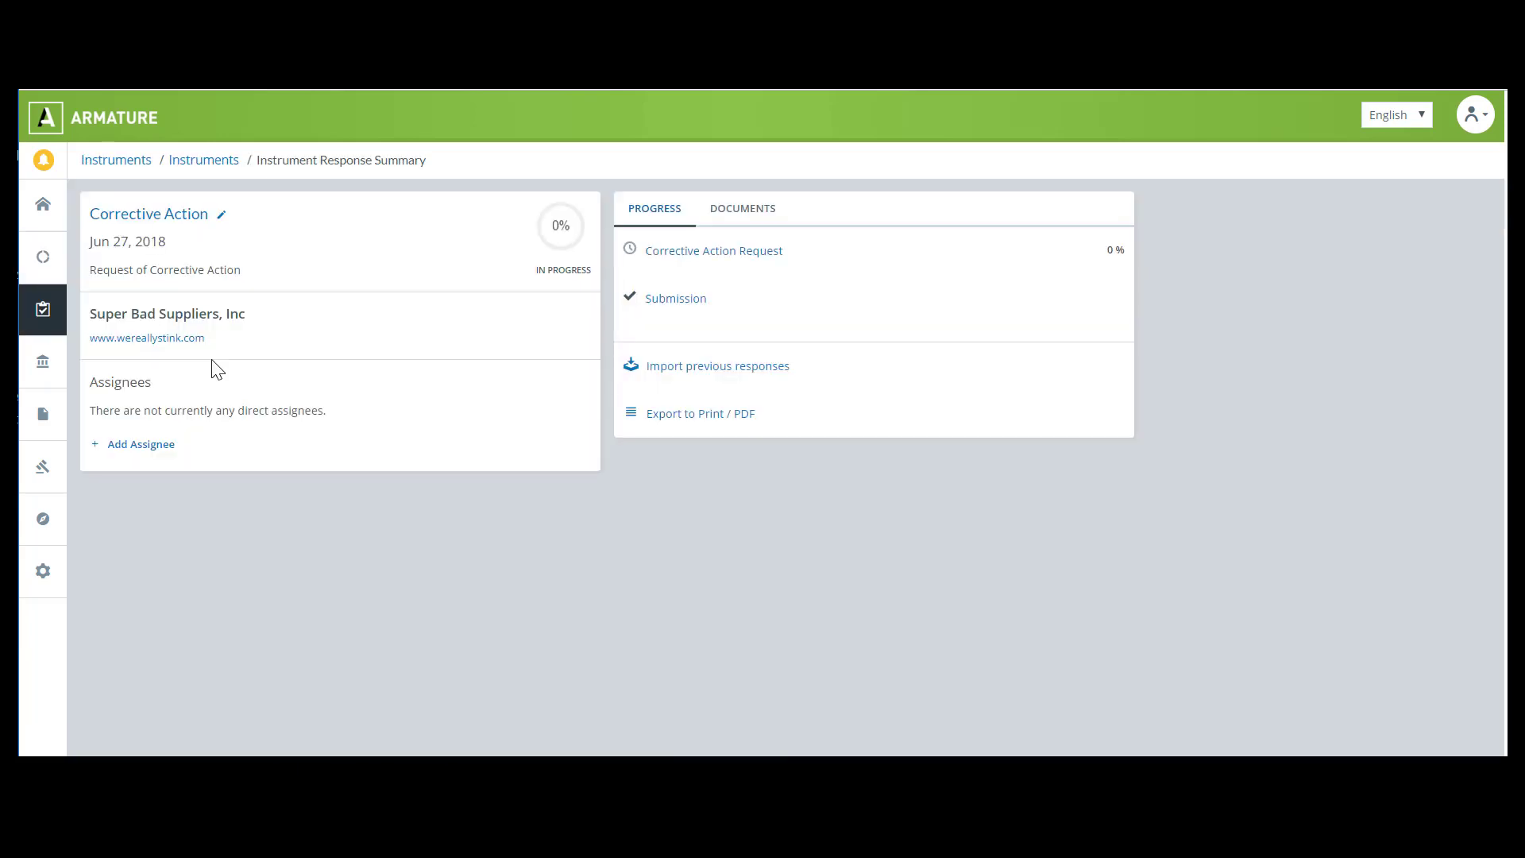
{"action": "left_click", "coordinate": [700, 253]}
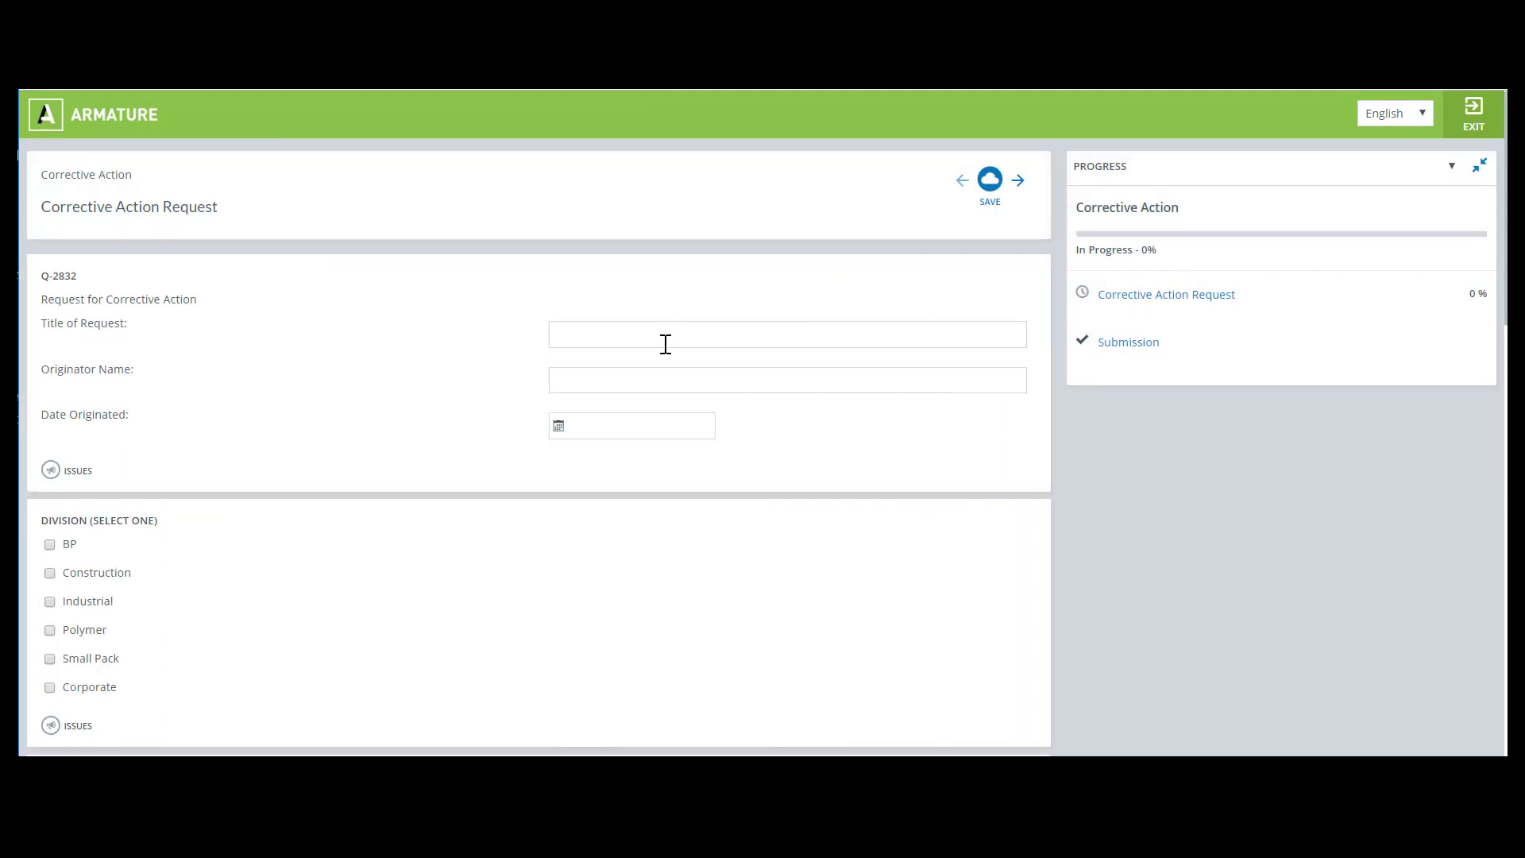
Enter "Wire Problem" as the request title and fill in the originator's name
{"action": "left_click", "coordinate": [665, 336]}
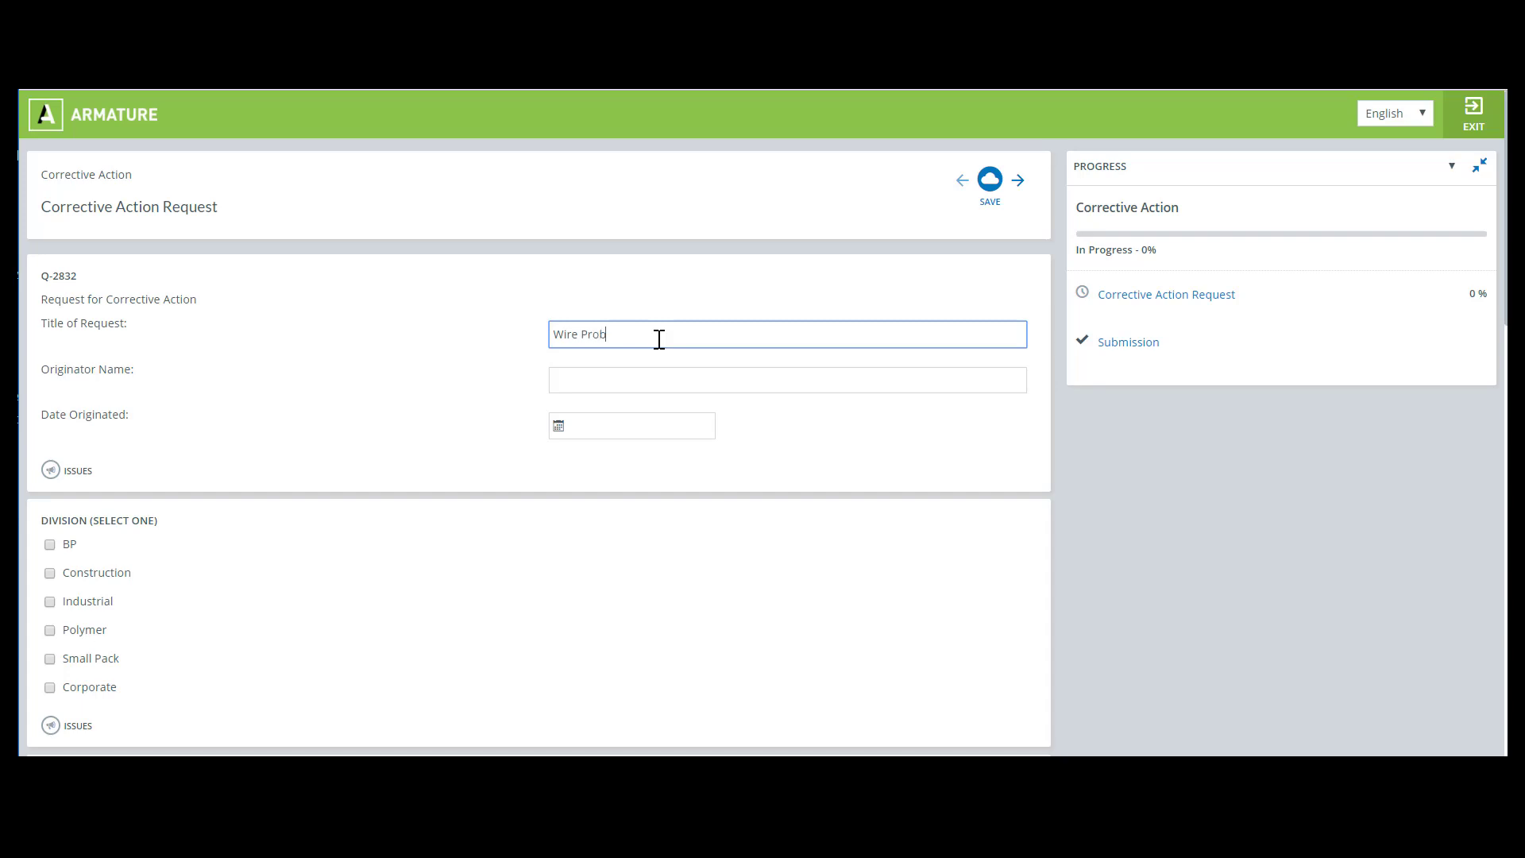
{"action": "left_click", "coordinate": [694, 379]}
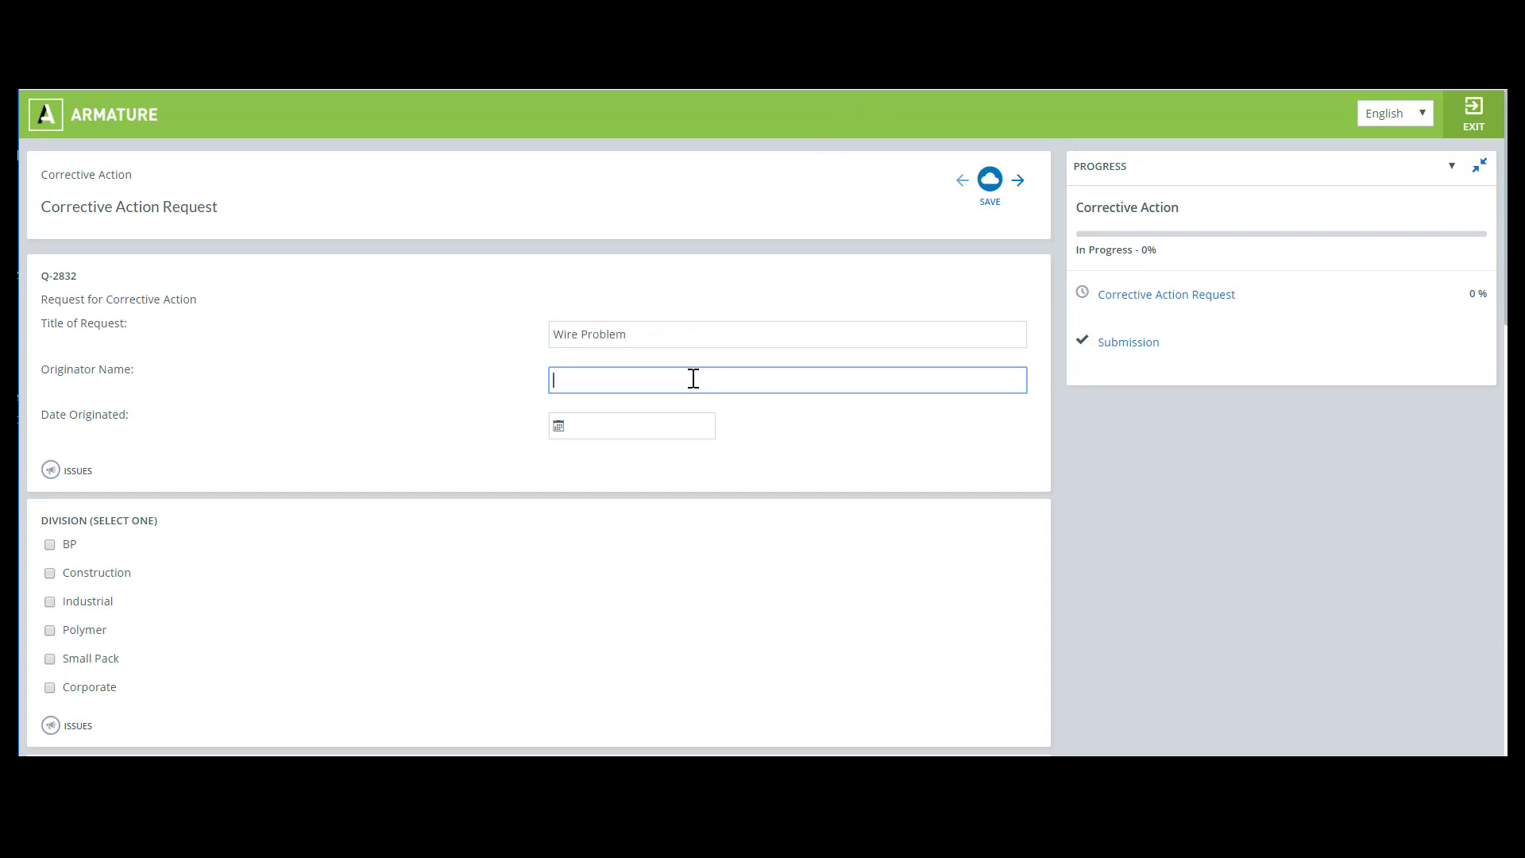
{"action": "type", "text": "Maggie Whittier"}
Set the date originated to 06/27/2018
{"action": "left_click", "coordinate": [575, 425]}
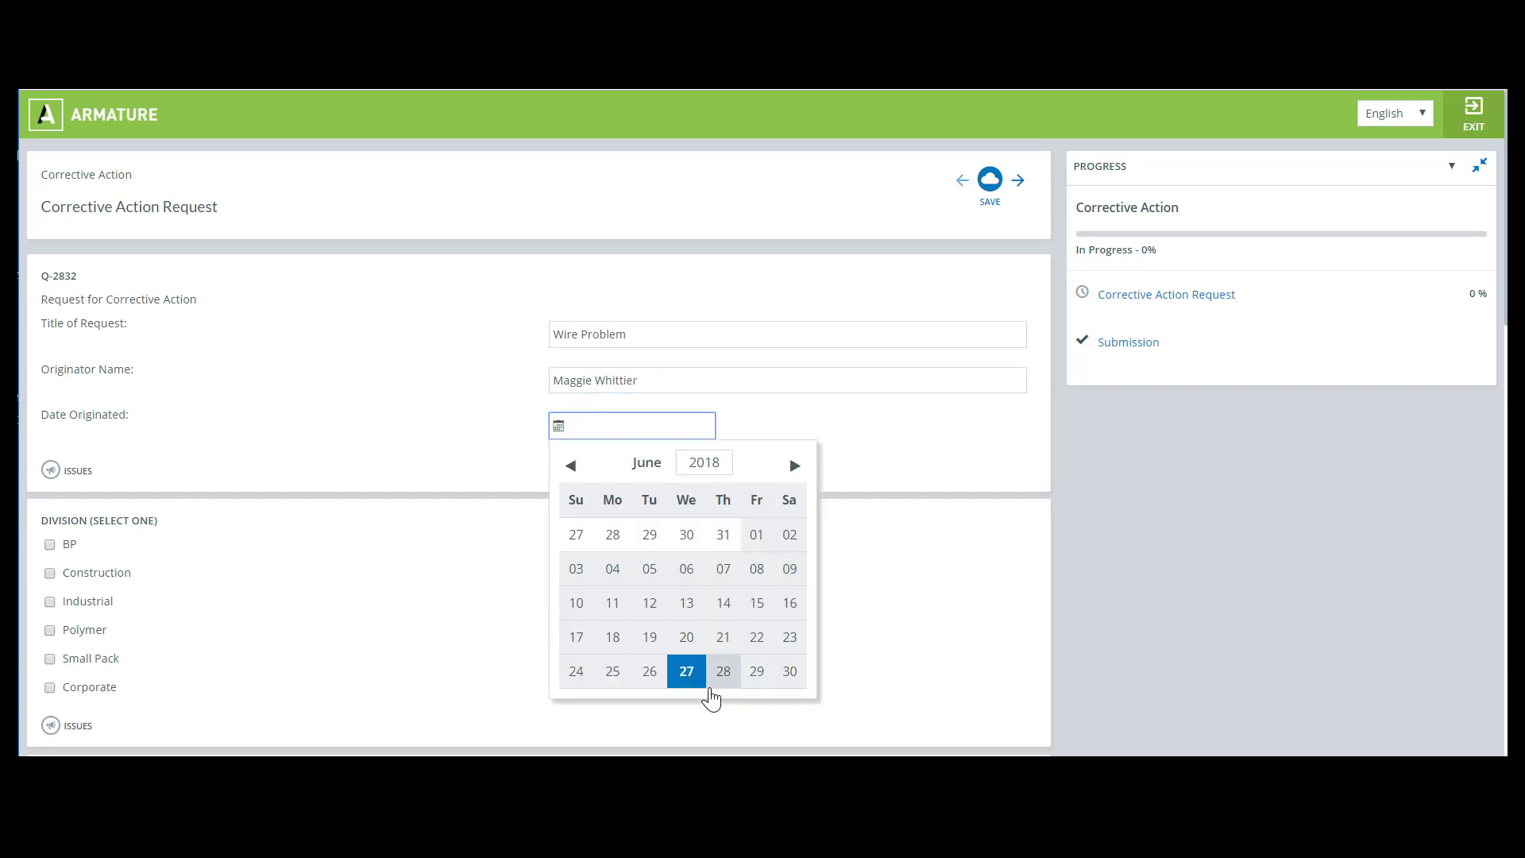
{"action": "left_click", "coordinate": [687, 671]}
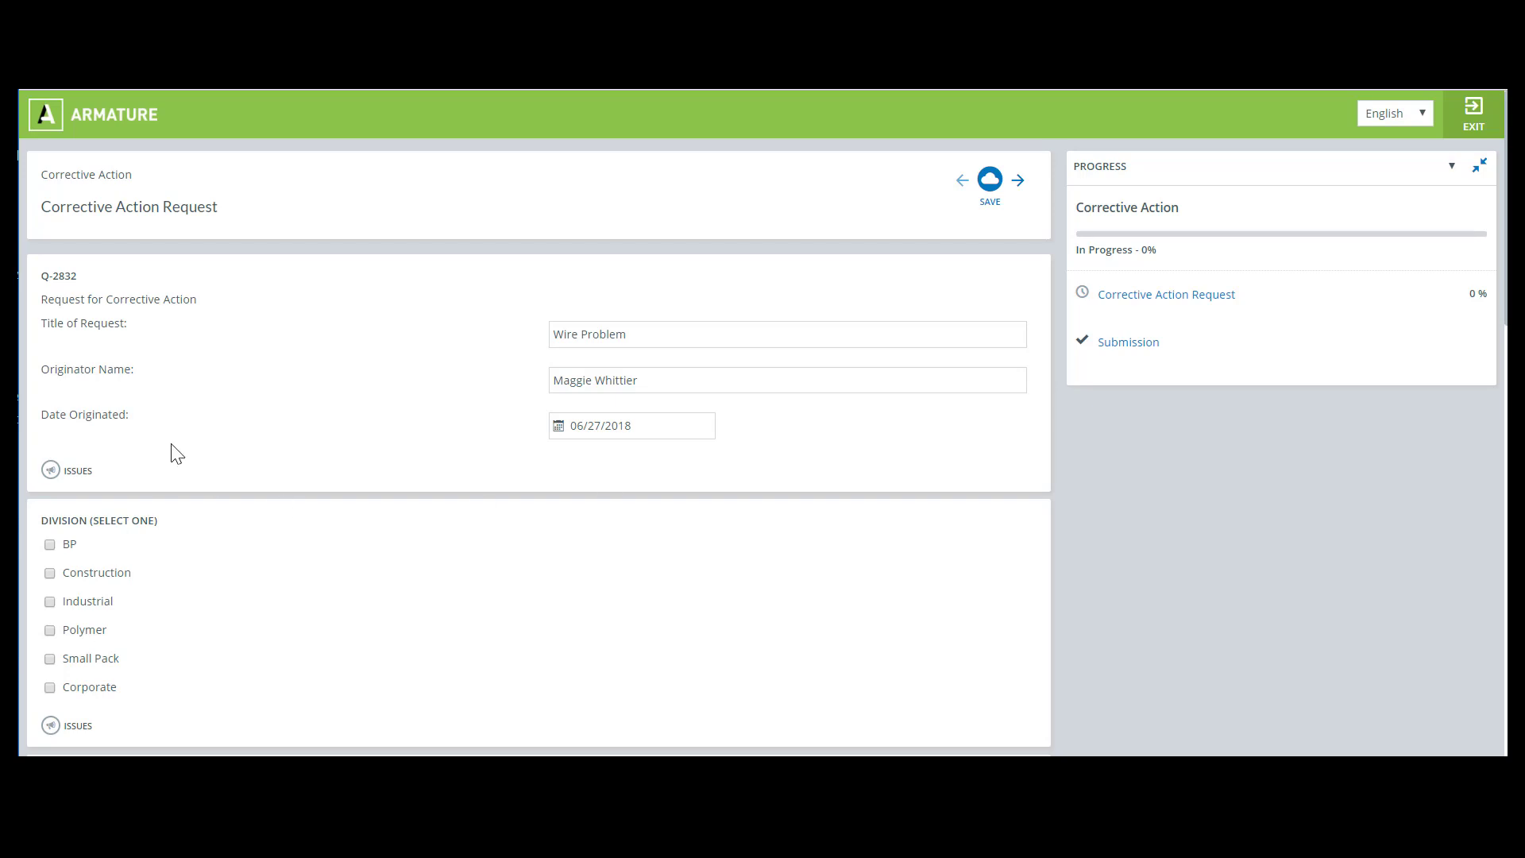
Select Small Pack as the division and Supplier as the category
{"action": "scroll", "coordinate": [170, 445], "scroll_direction": "down", "scroll_amount": 3}
{"action": "left_click", "coordinate": [91, 427]}
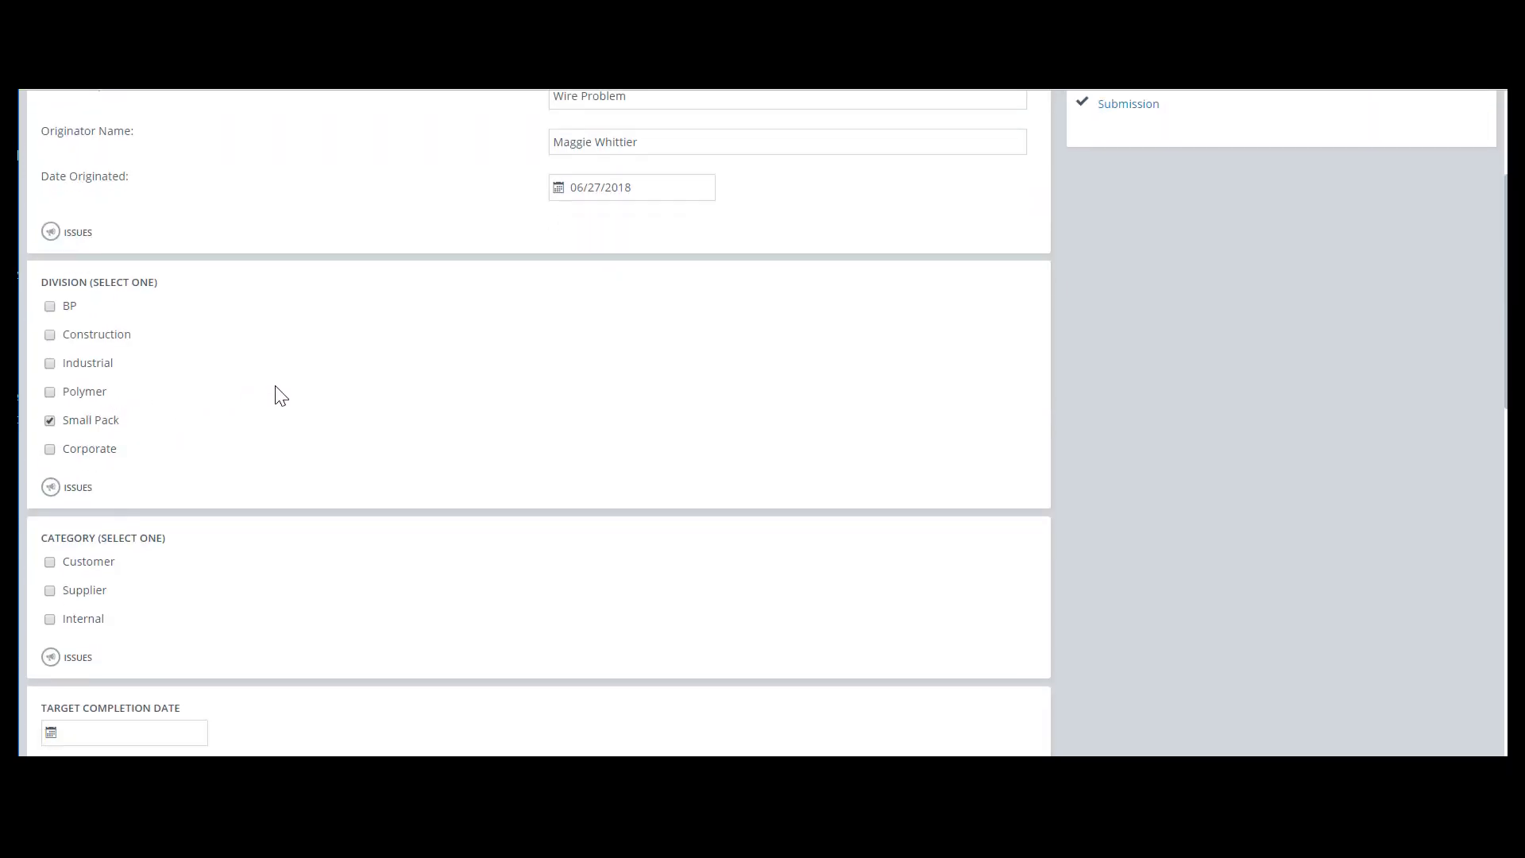
{"action": "scroll", "coordinate": [238, 453], "scroll_direction": "down", "scroll_amount": 2}
{"action": "left_click", "coordinate": [54, 472]}
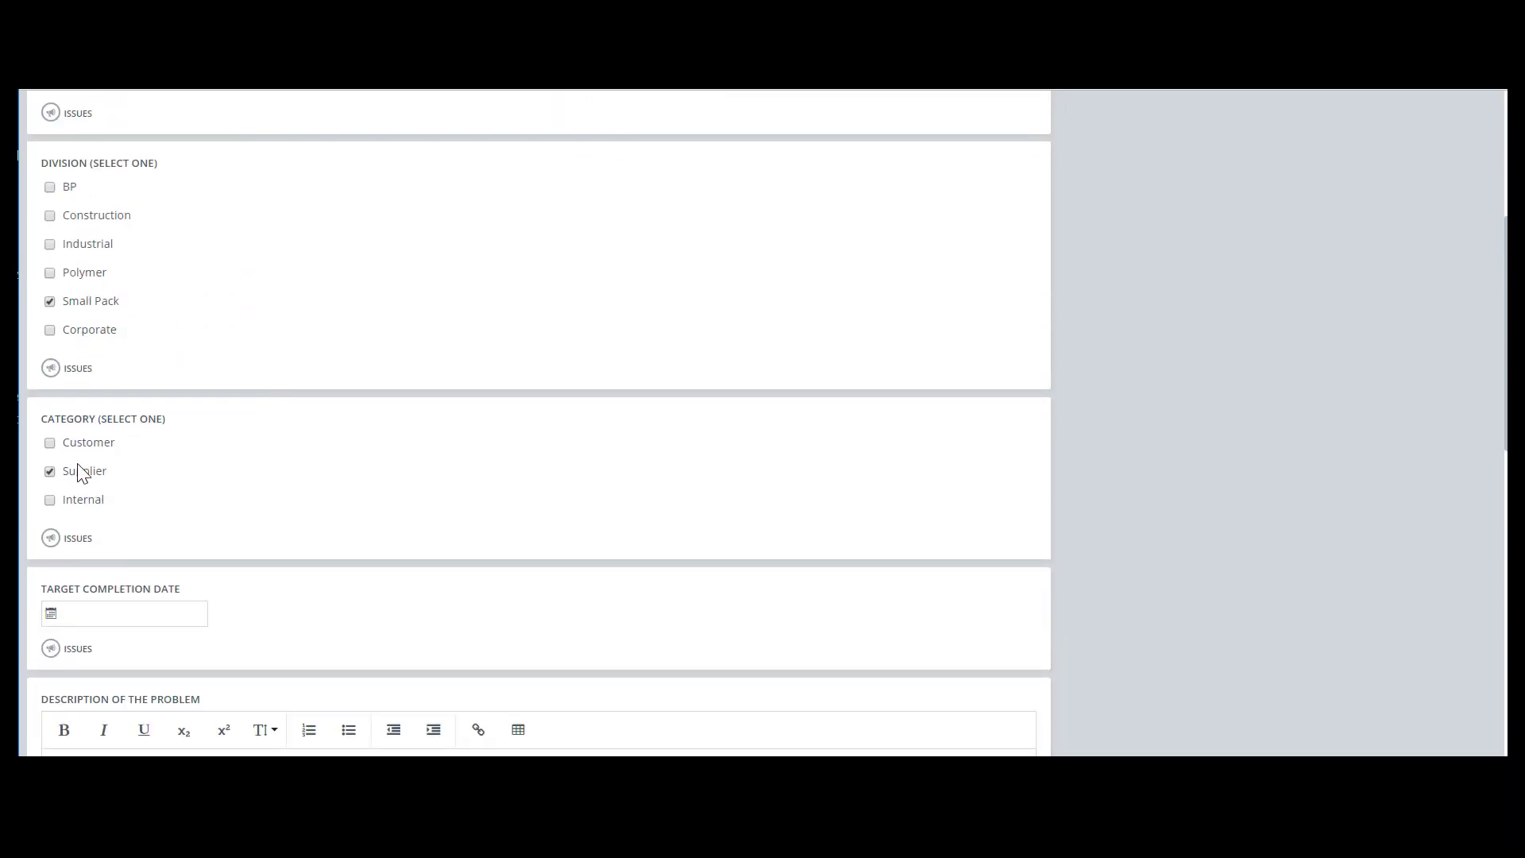
Set the target completion date to 07/04/2018
{"action": "scroll", "coordinate": [350, 436], "scroll_direction": "down", "scroll_amount": 3}
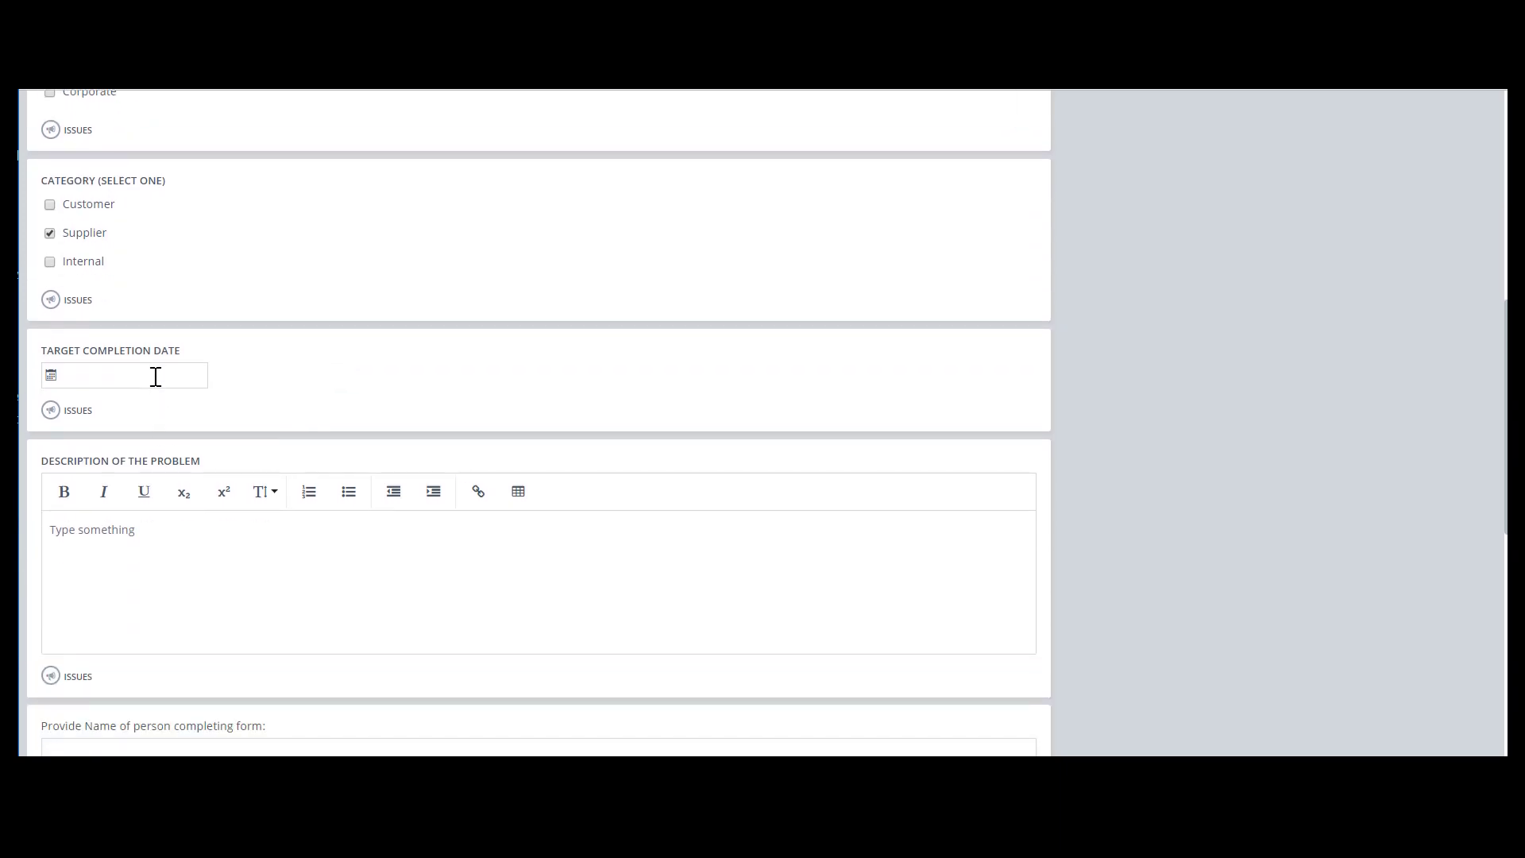
{"action": "left_click", "coordinate": [154, 374]}
{"action": "left_click", "coordinate": [287, 415]}
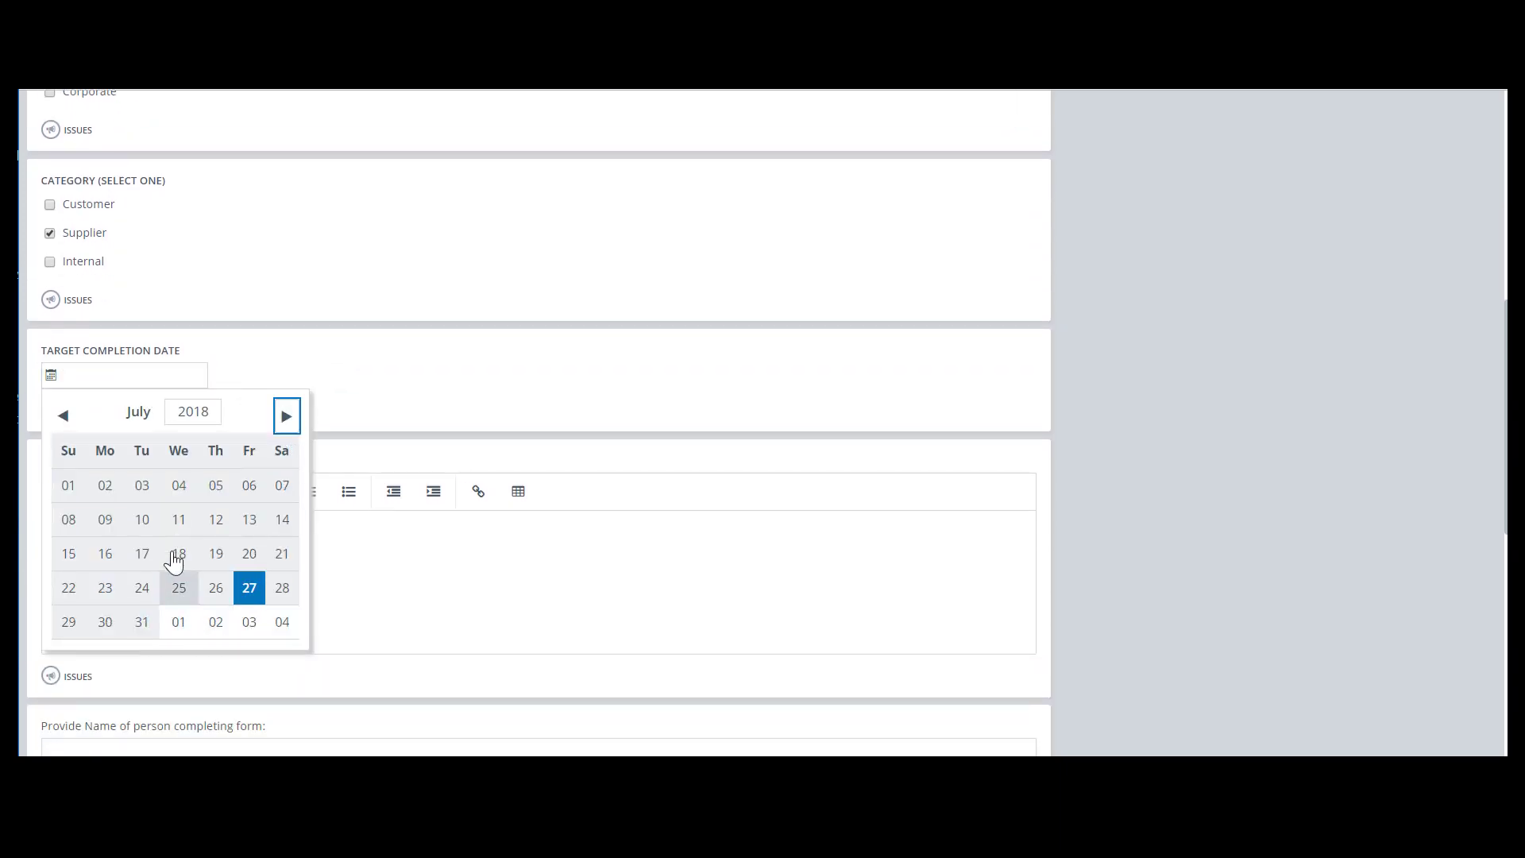
{"action": "left_click", "coordinate": [179, 485]}
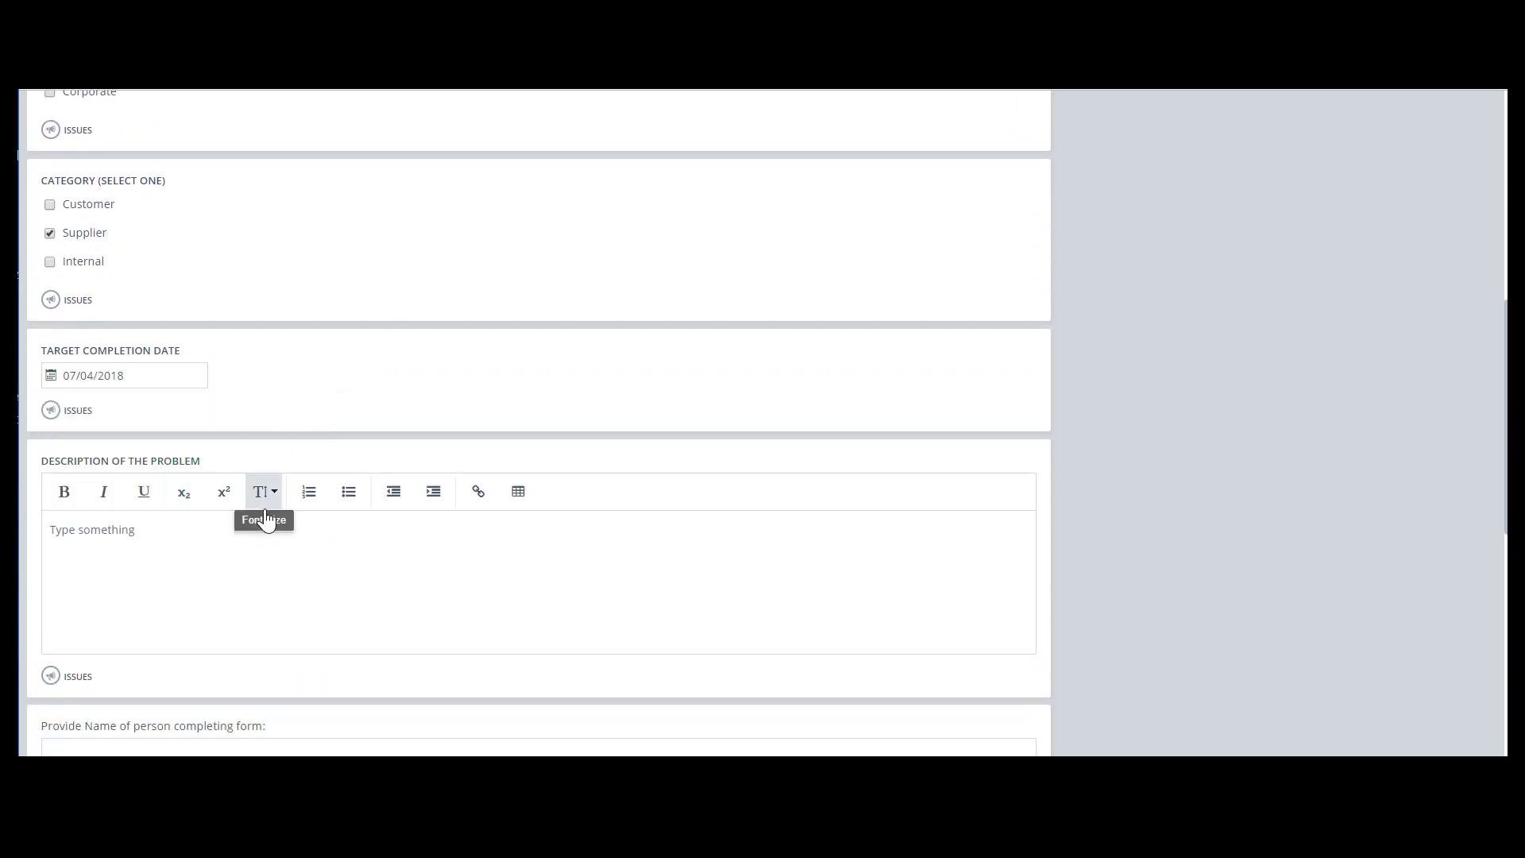
Enter "Major Issue" as the description of the problem
{"action": "left_click", "coordinate": [224, 540]}
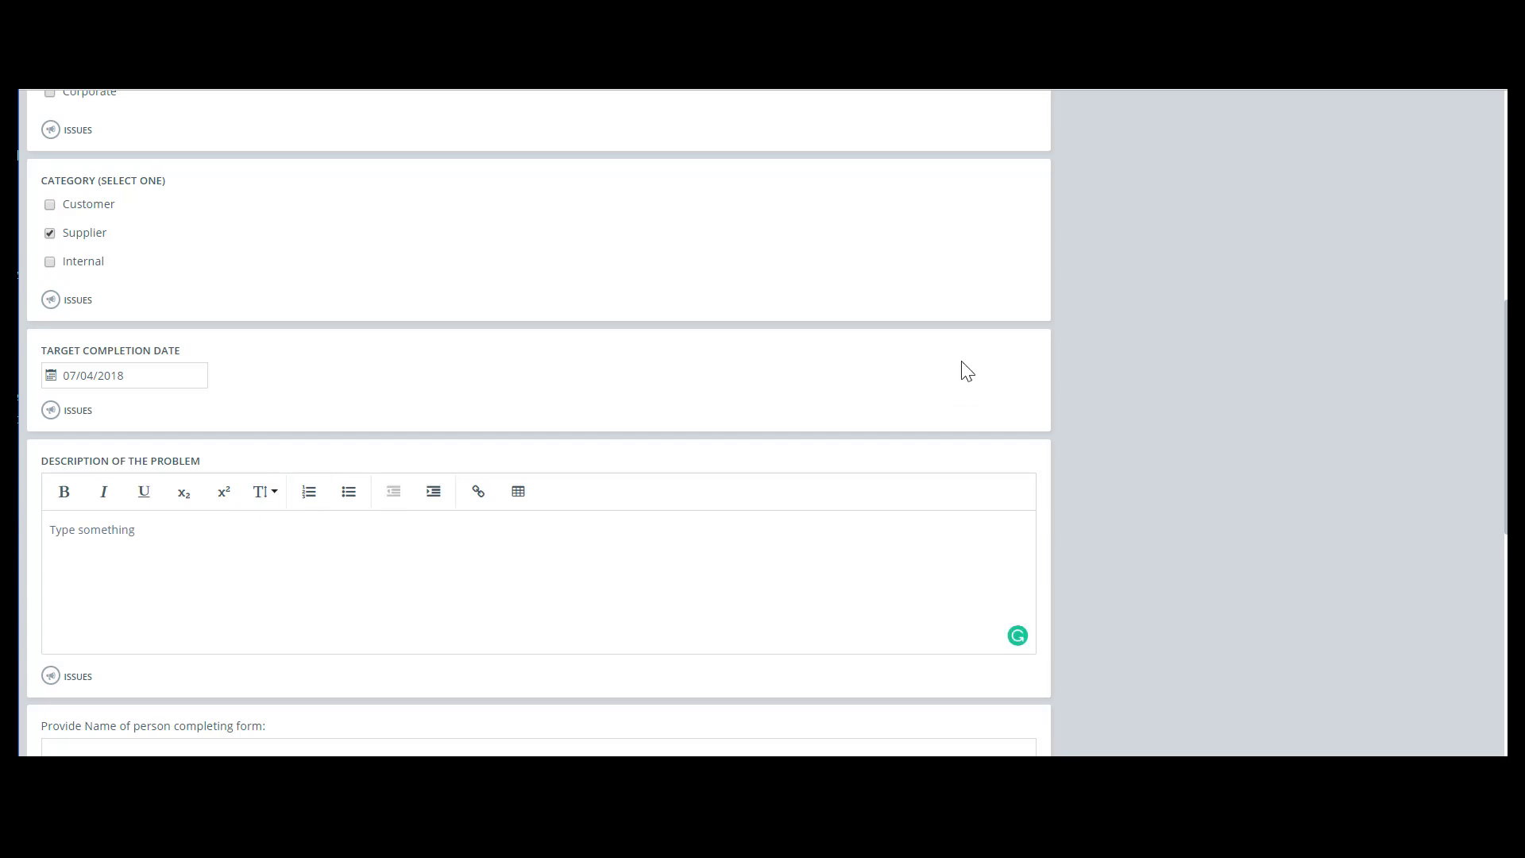
{"action": "type", "text": "Majp"}
{"action": "key", "text": "BackSpace"}
{"action": "type", "text": "o"}
{"action": "key", "text": "BackSpace"}
{"action": "key", "text": "BackSpace"}
Save the Corrective Action Request form
{"action": "scroll", "coordinate": [794, 508], "scroll_direction": "down", "scroll_amount": 3}
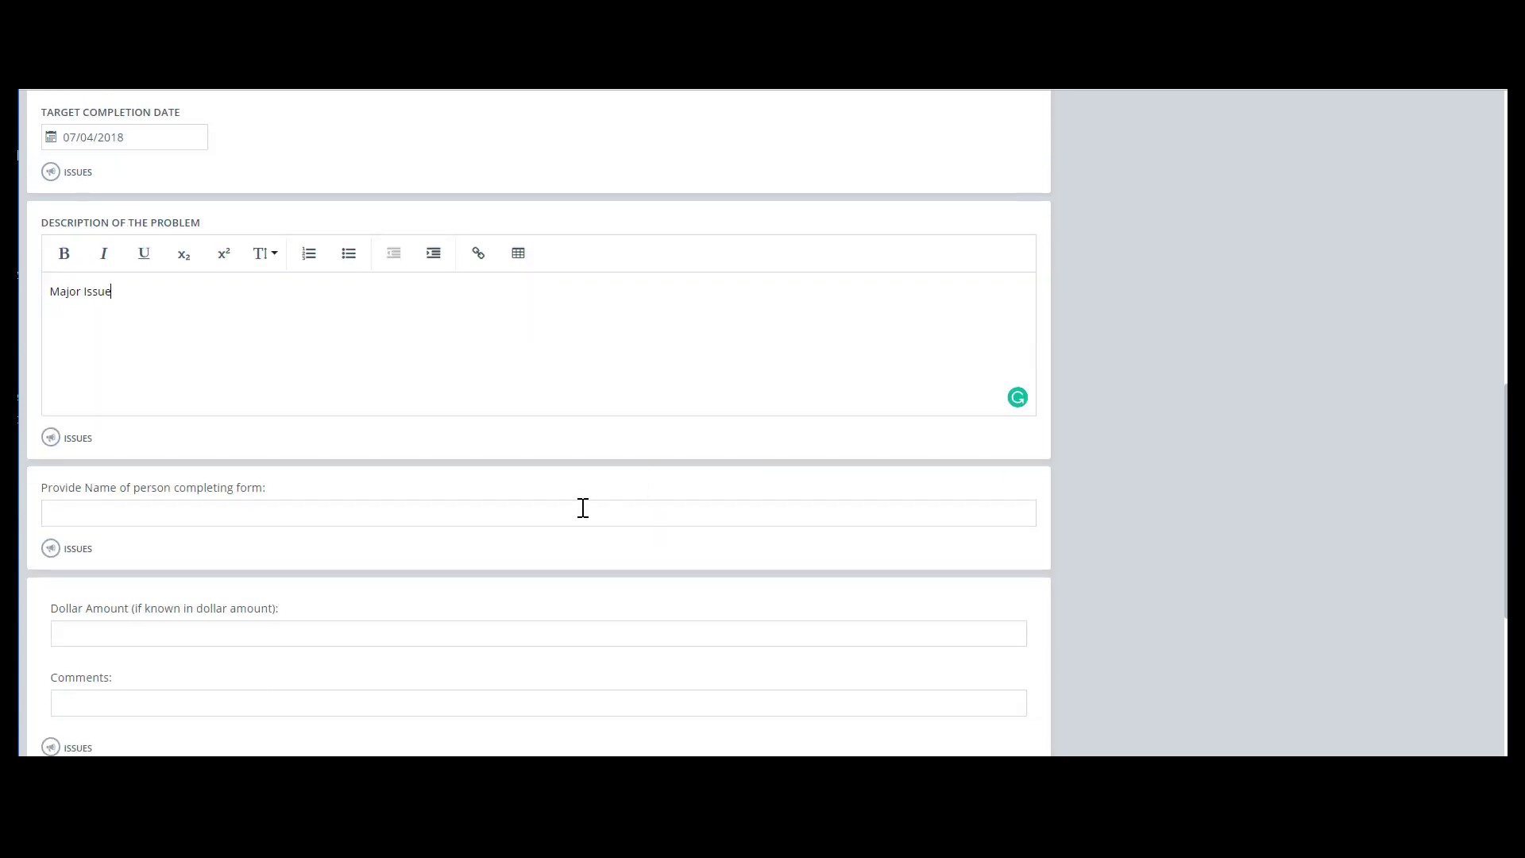
{"action": "scroll", "coordinate": [607, 472], "scroll_direction": "up", "scroll_amount": 10}
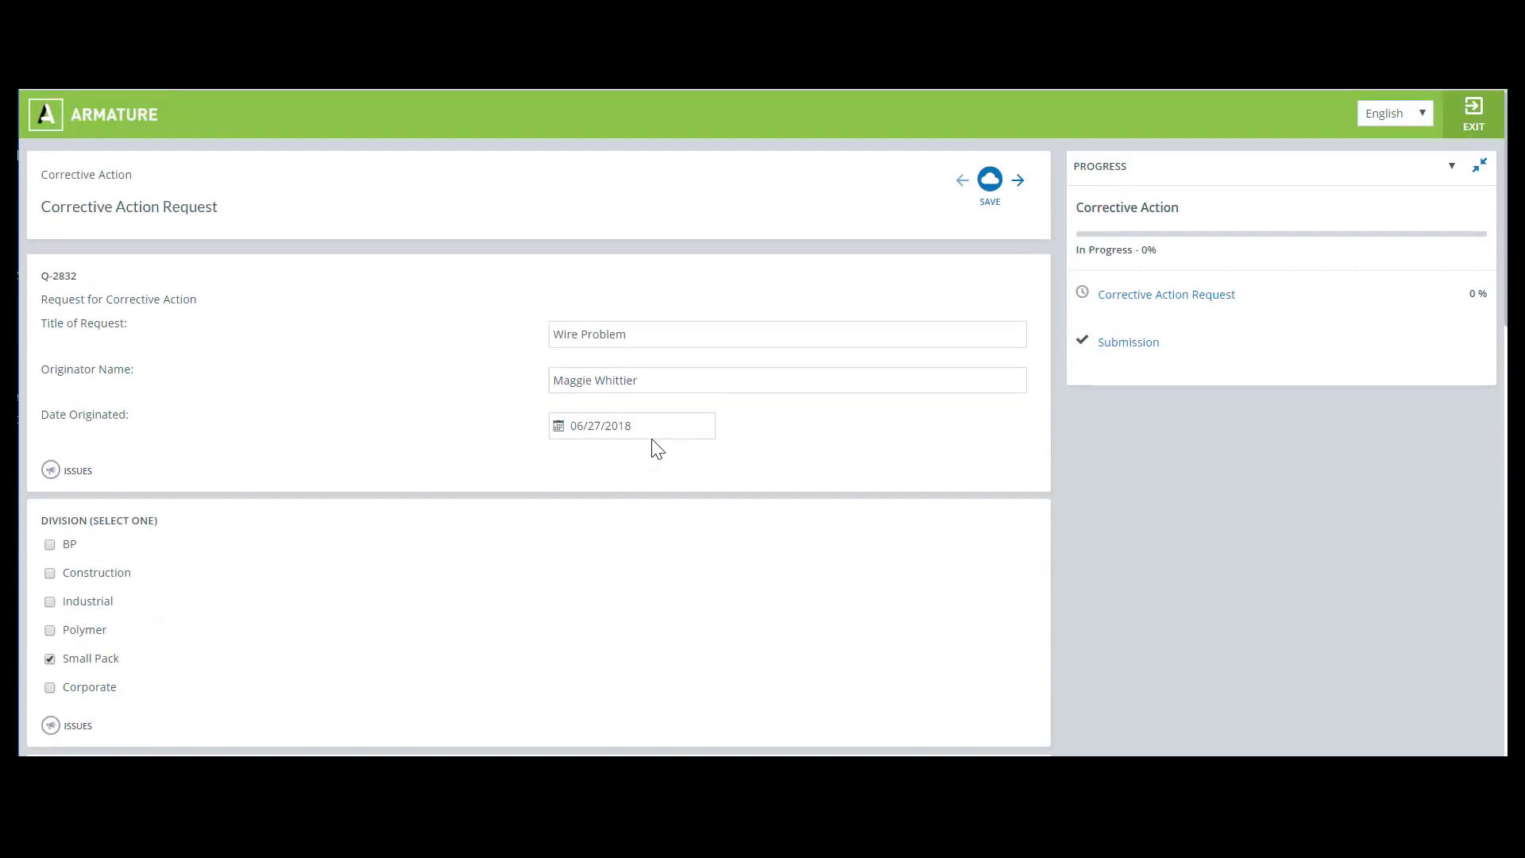
{"action": "left_click", "coordinate": [989, 183]}
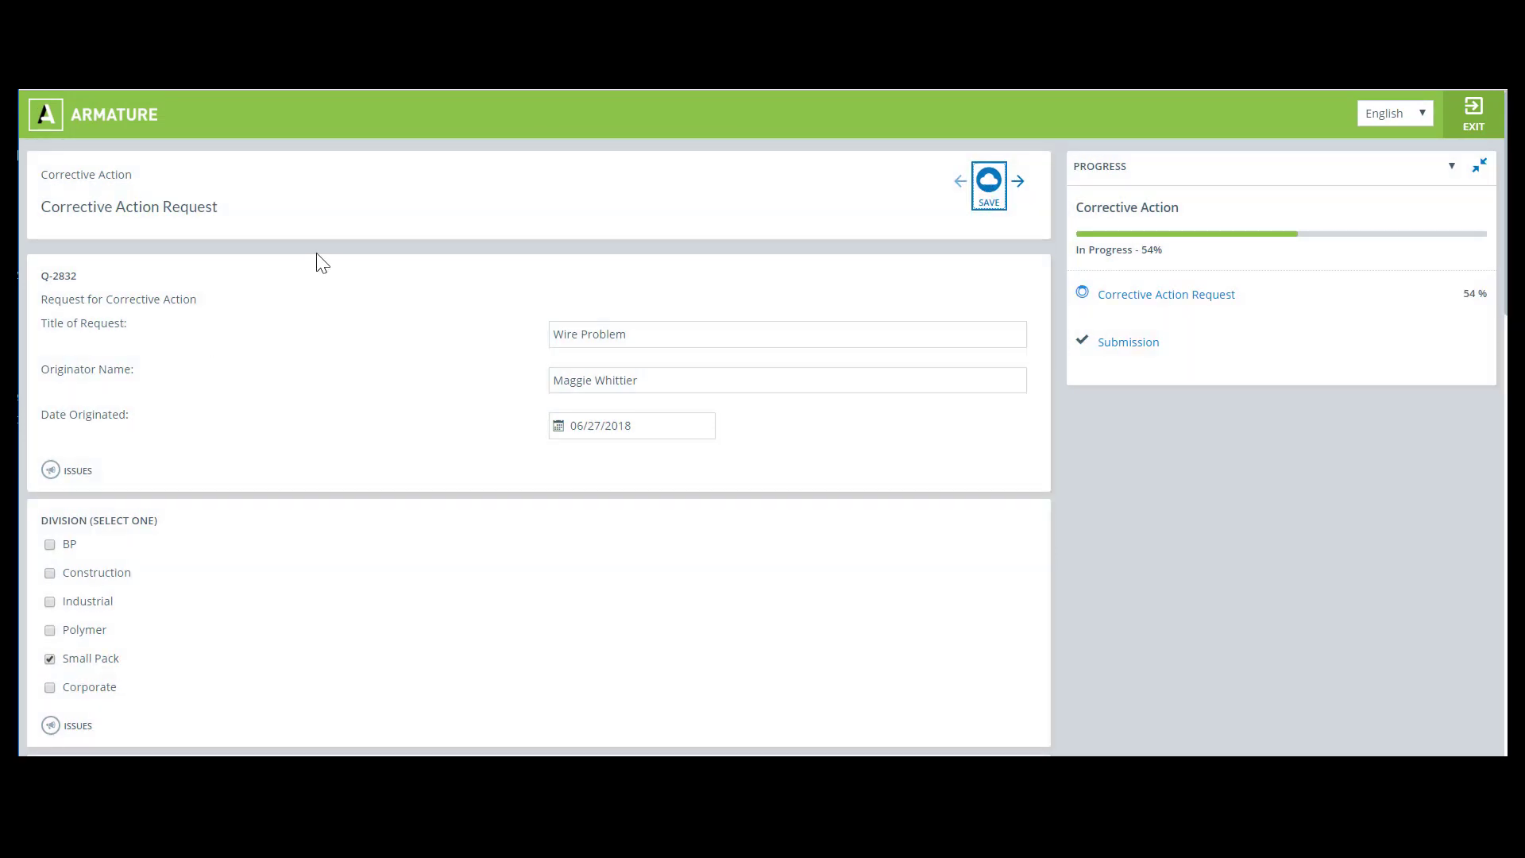
Exit the form and switch to a different persona from the user menu
{"action": "left_click", "coordinate": [1479, 120]}
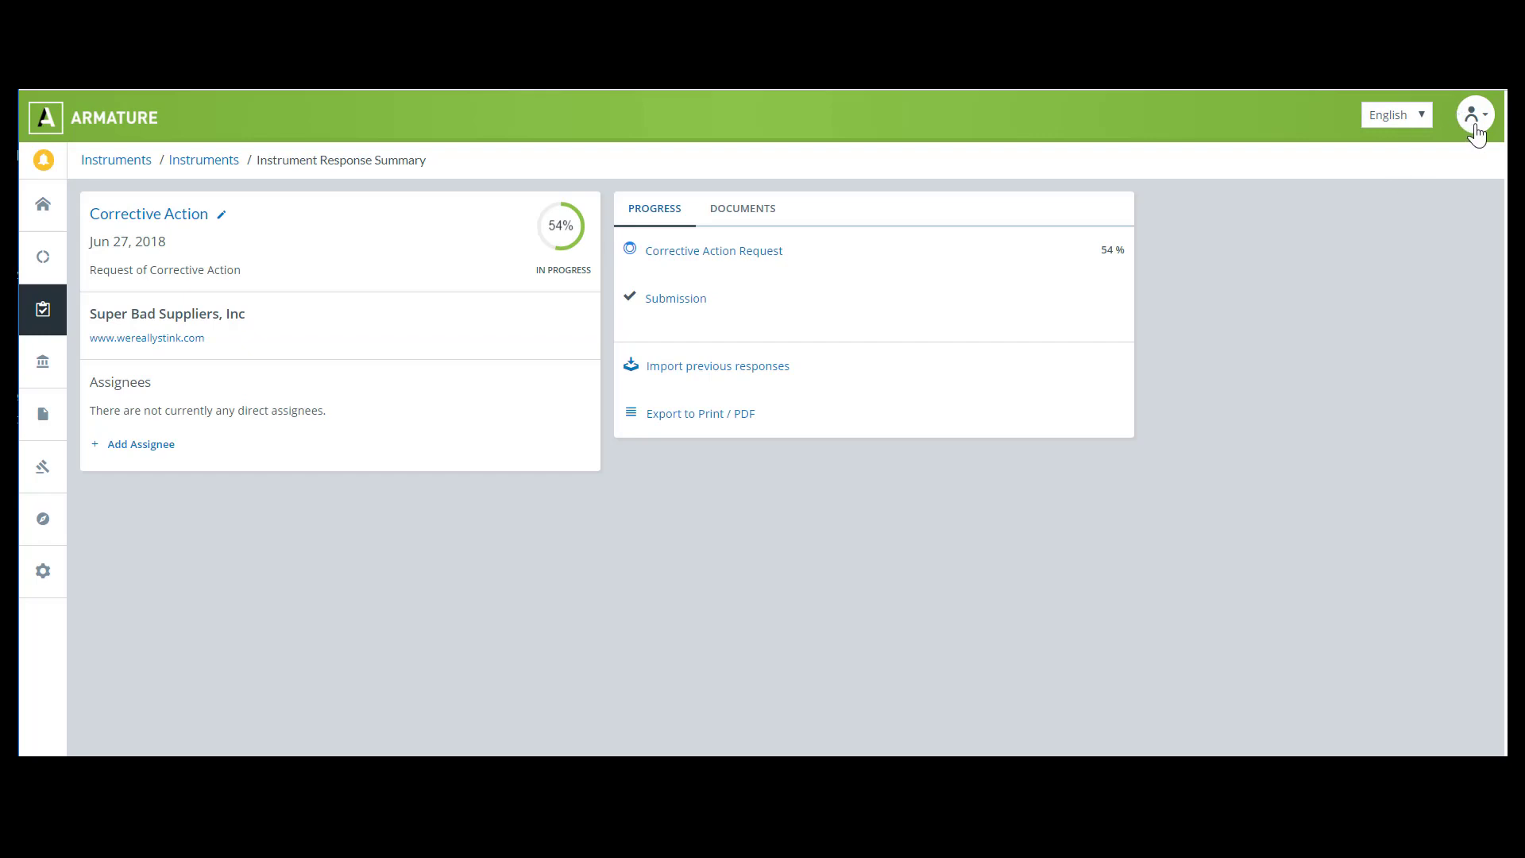
{"action": "left_click", "coordinate": [1474, 127]}
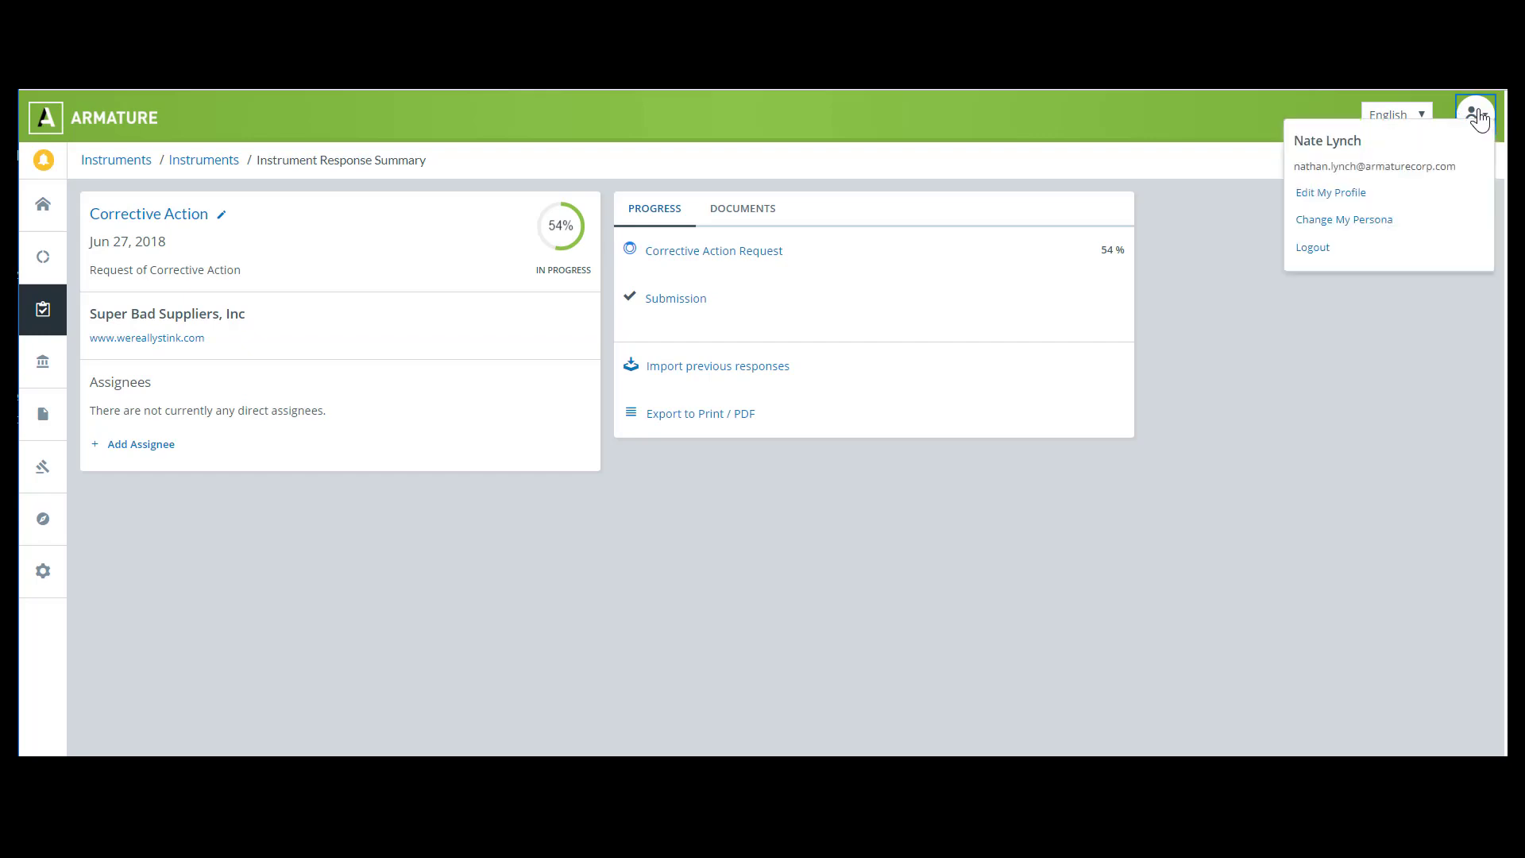
{"action": "left_click", "coordinate": [1346, 228]}
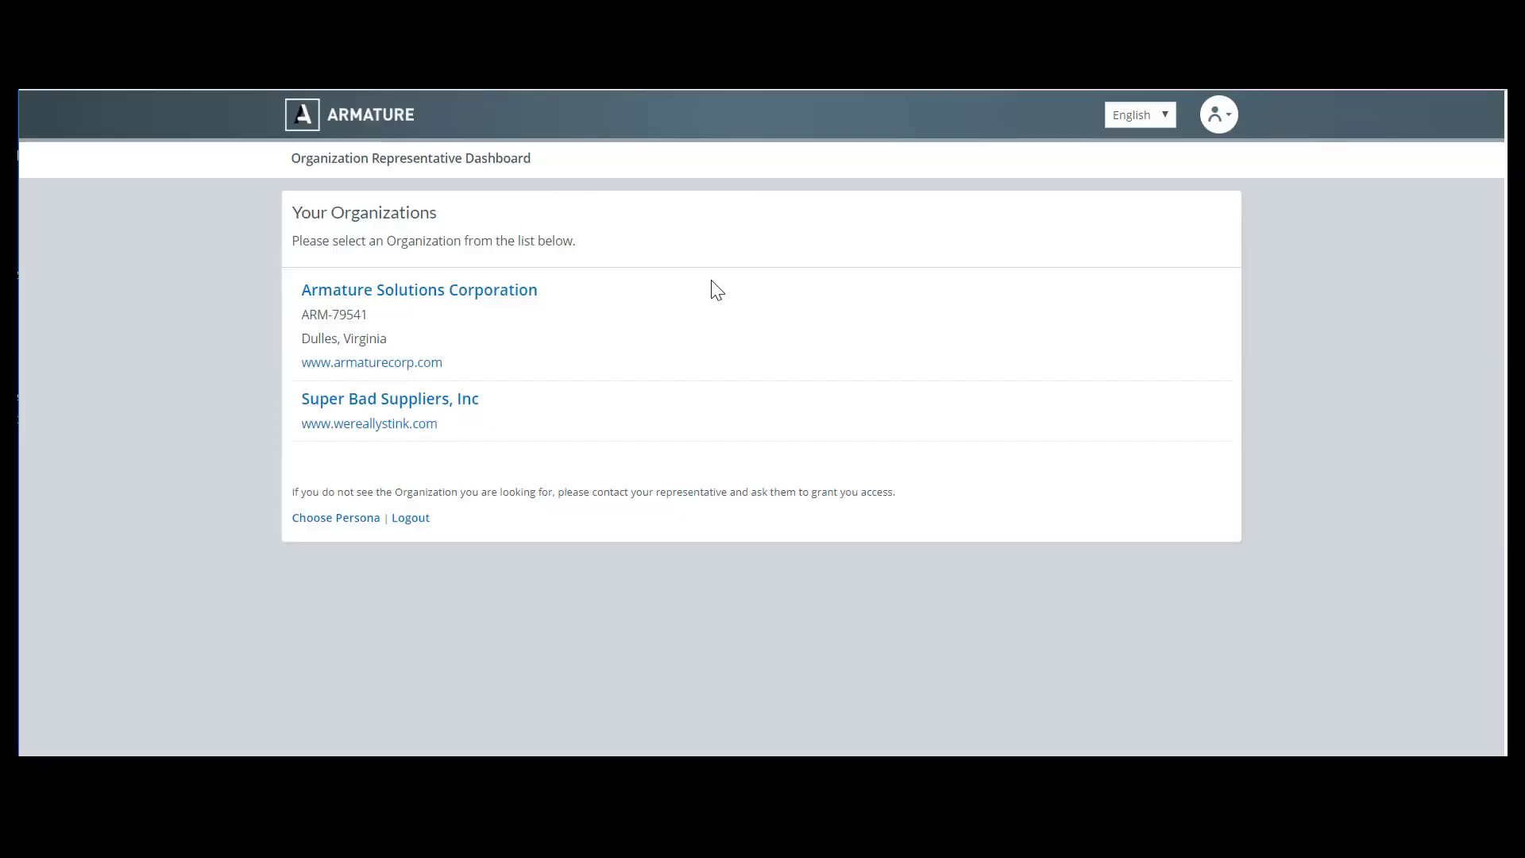
Enter the Super Bad Suppliers, Inc organization and open its Request for Corrective Action activity from all activities
{"action": "left_click", "coordinate": [371, 401]}
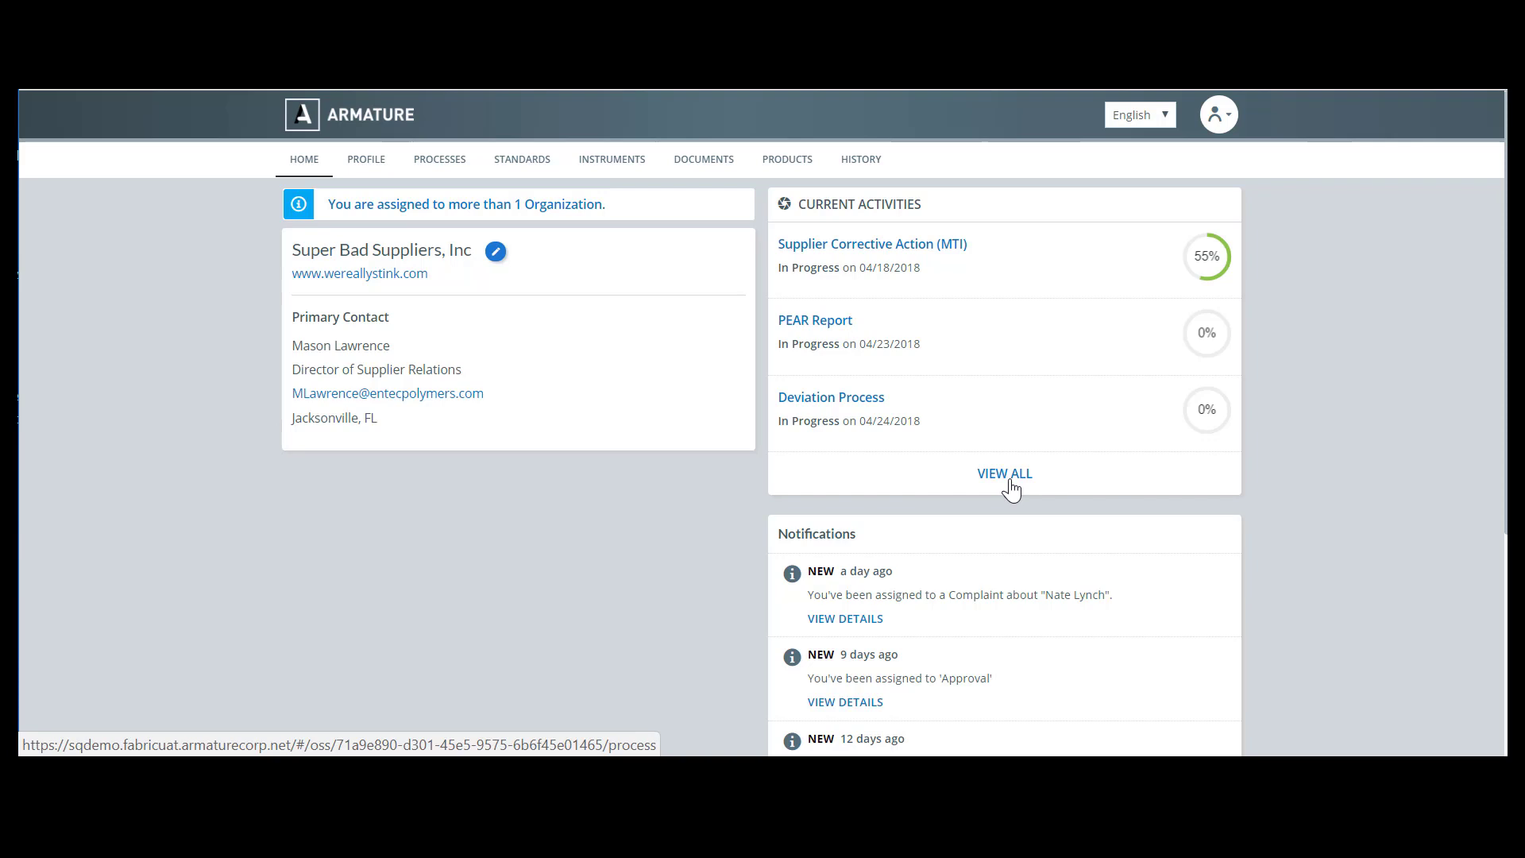
{"action": "left_click", "coordinate": [1007, 475]}
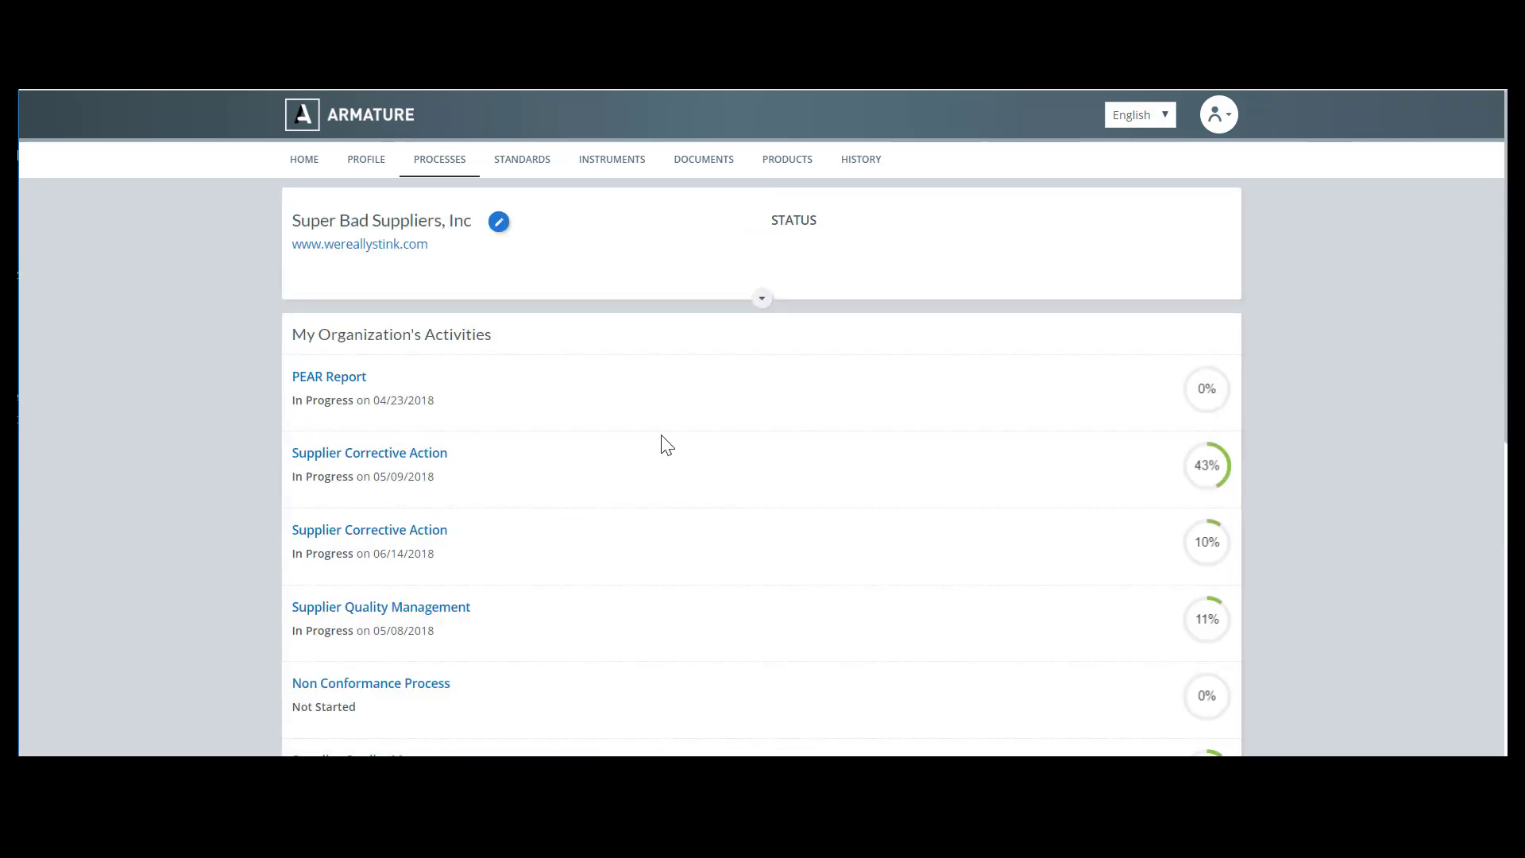
{"action": "scroll", "coordinate": [640, 476], "scroll_direction": "down", "scroll_amount": 8}
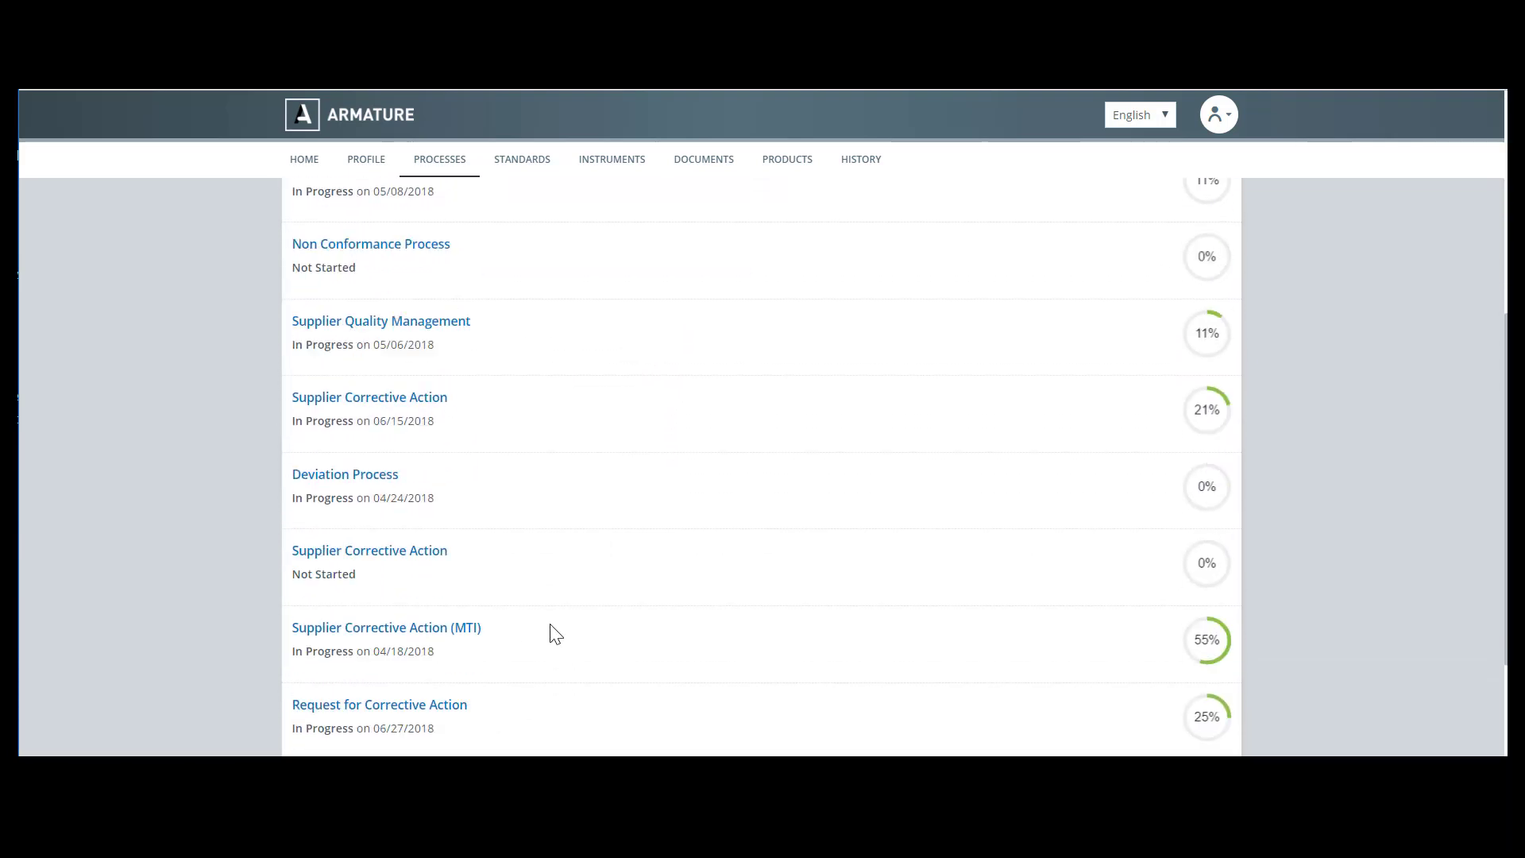
{"action": "left_click", "coordinate": [426, 547]}
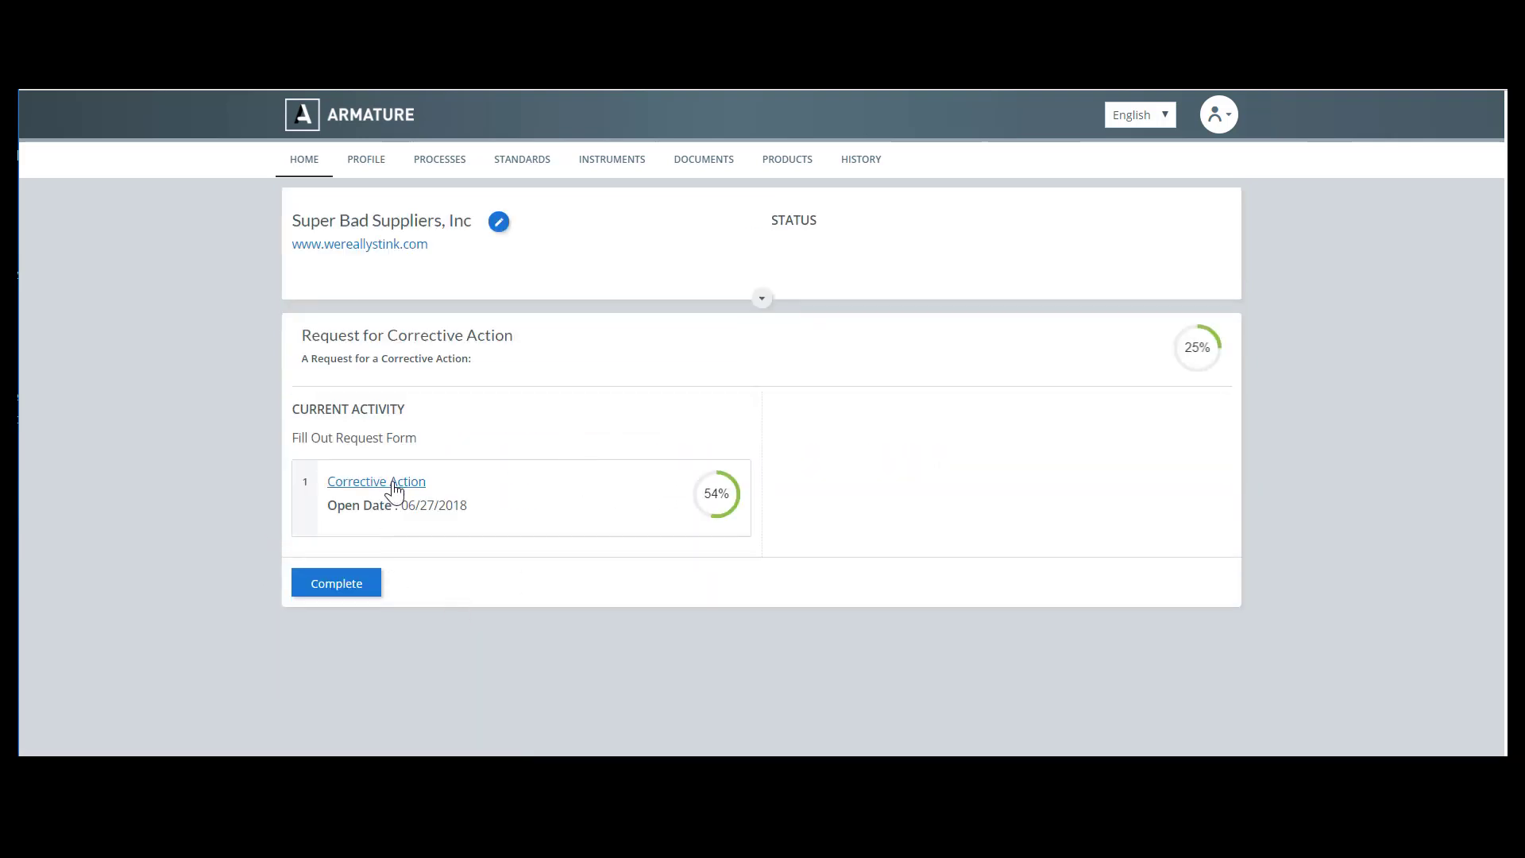
Open the Corrective Action Request form and review the previously saved answers
{"action": "left_click", "coordinate": [391, 484]}
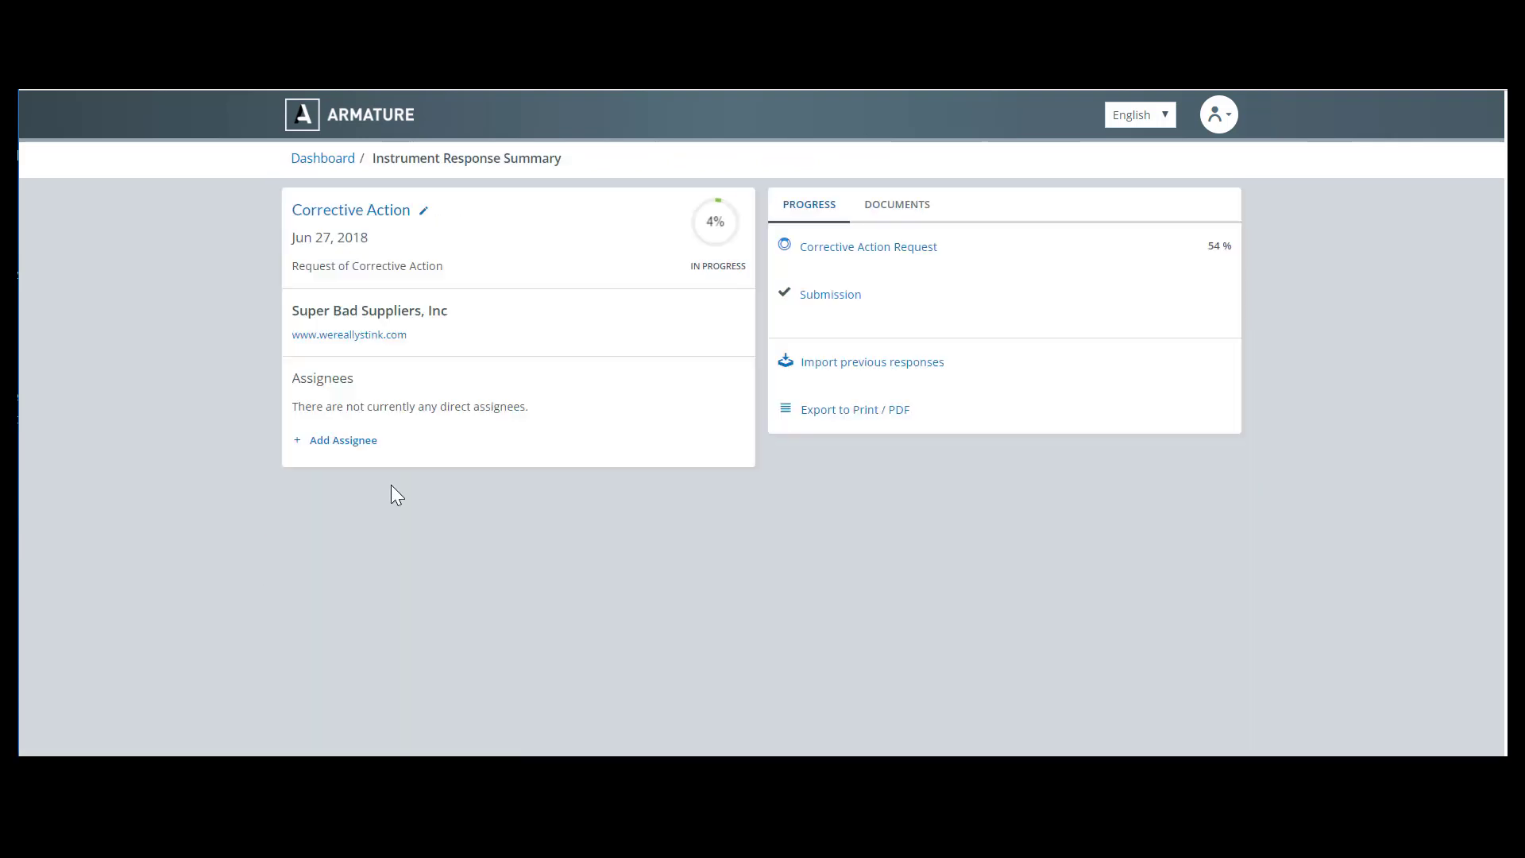
{"action": "left_click", "coordinate": [855, 248]}
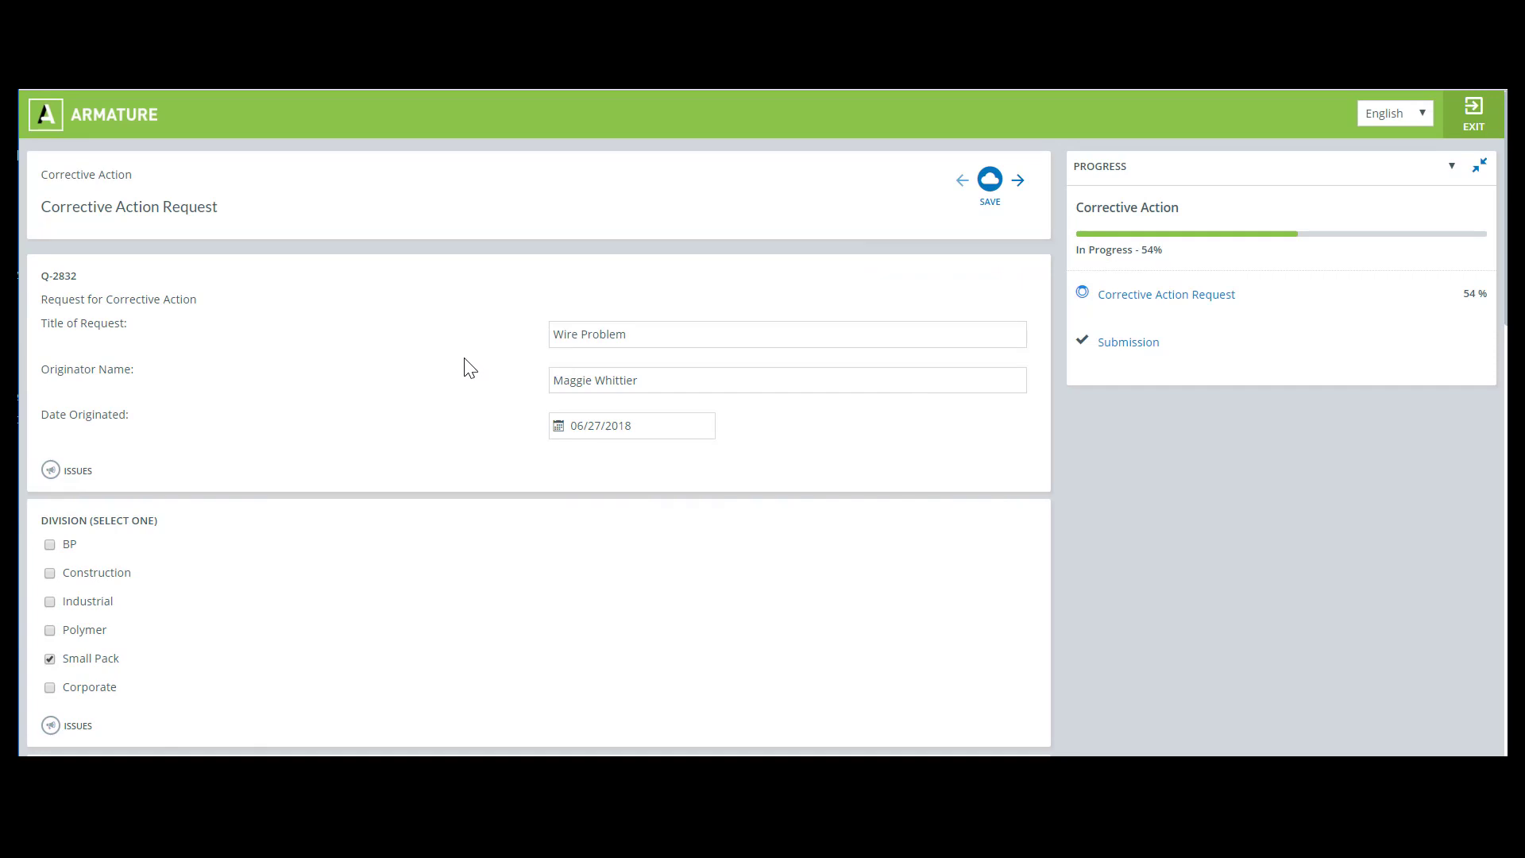
{"action": "scroll", "coordinate": [469, 369], "scroll_direction": "down", "scroll_amount": 3}
{"action": "scroll", "coordinate": [469, 370], "scroll_direction": "down", "scroll_amount": 1}
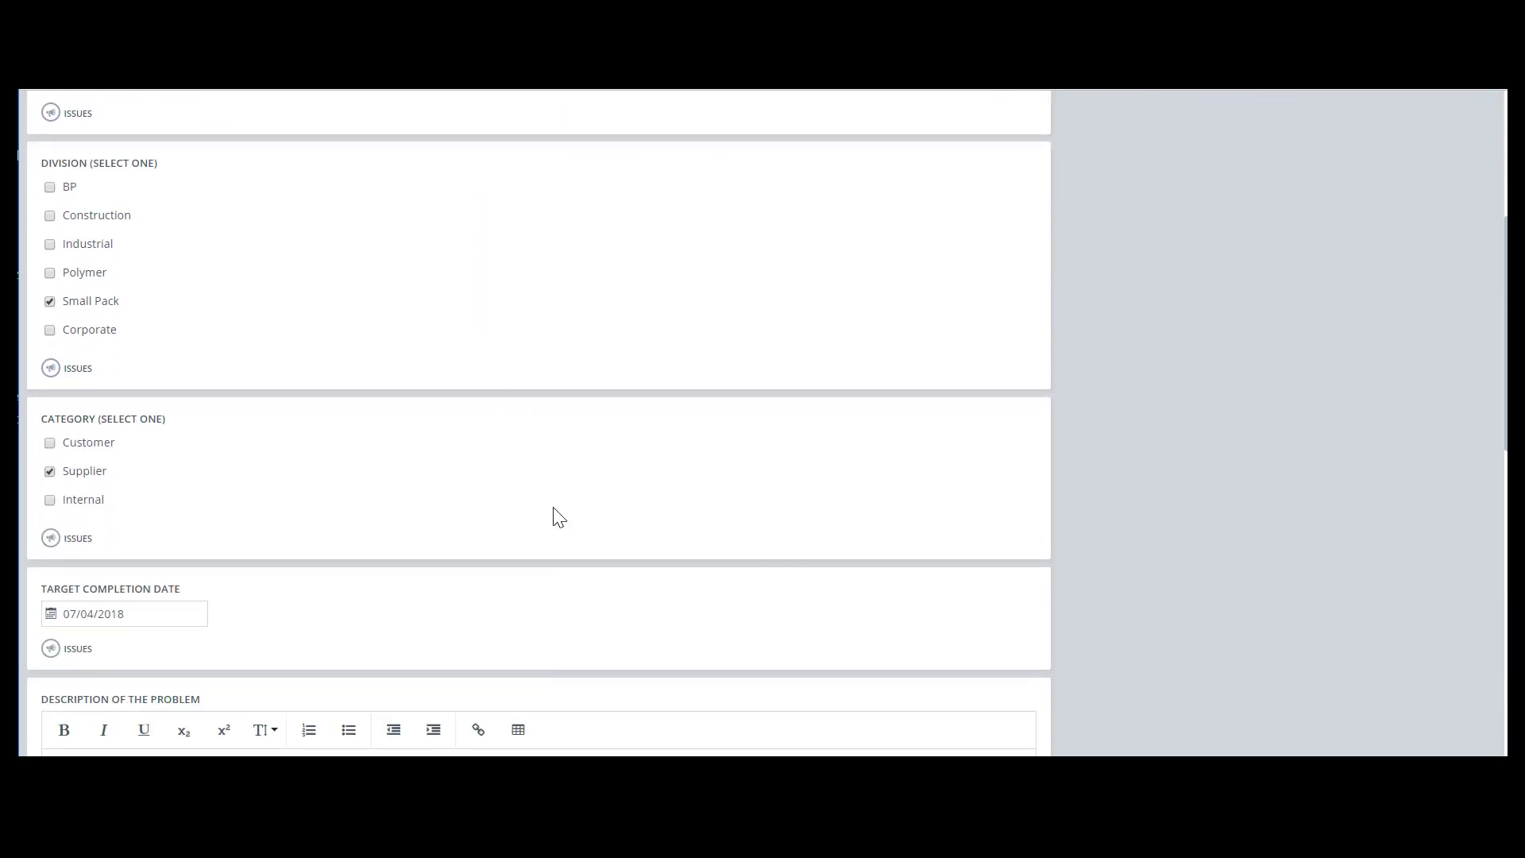
{"action": "scroll", "coordinate": [560, 517], "scroll_direction": "up", "scroll_amount": 4}
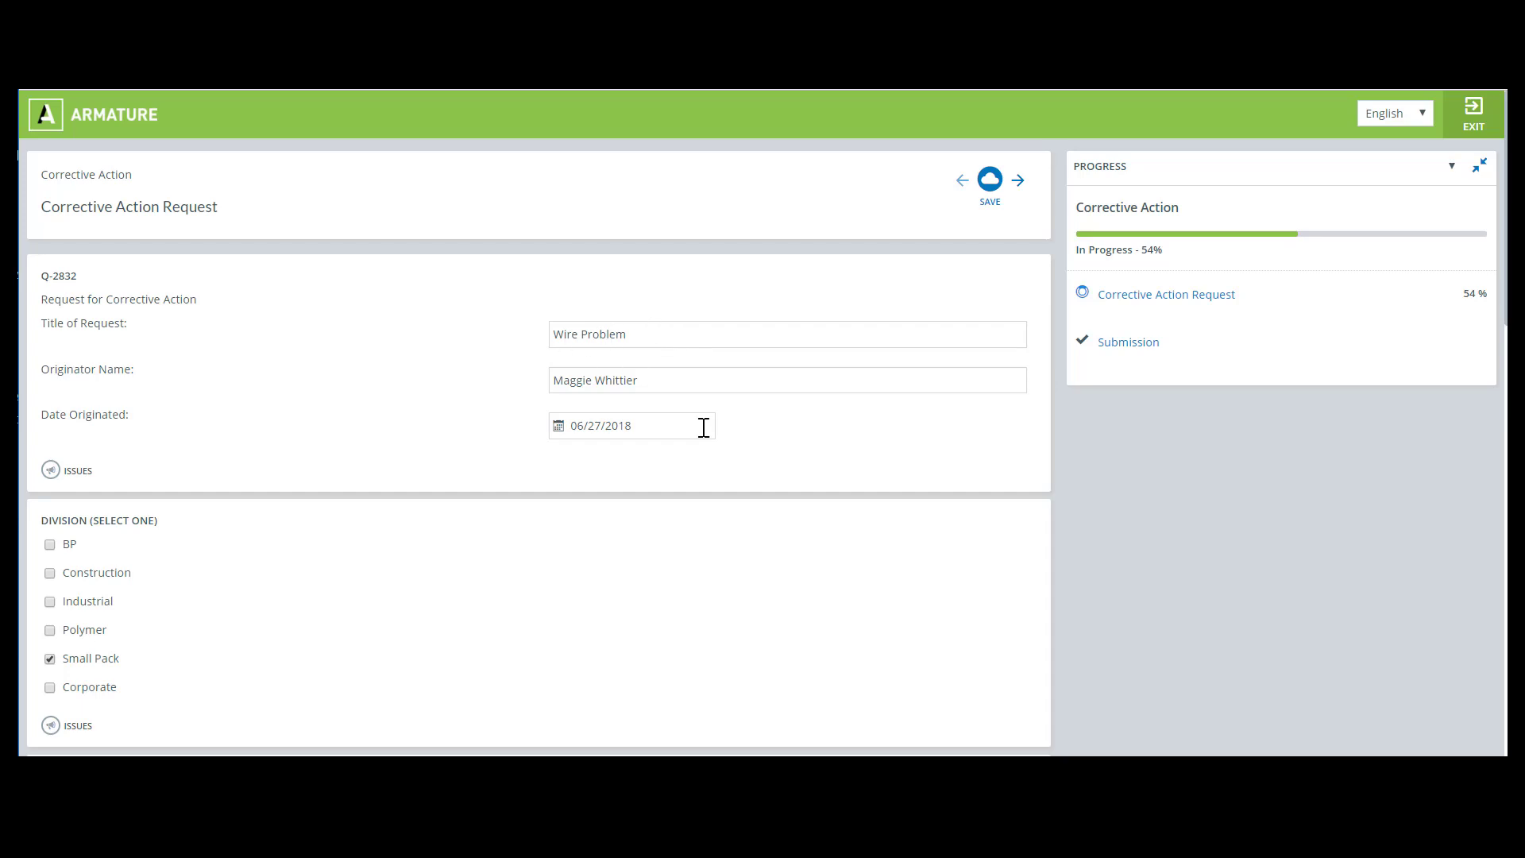
{"action": "scroll", "coordinate": [537, 530], "scroll_direction": "down", "scroll_amount": 3}
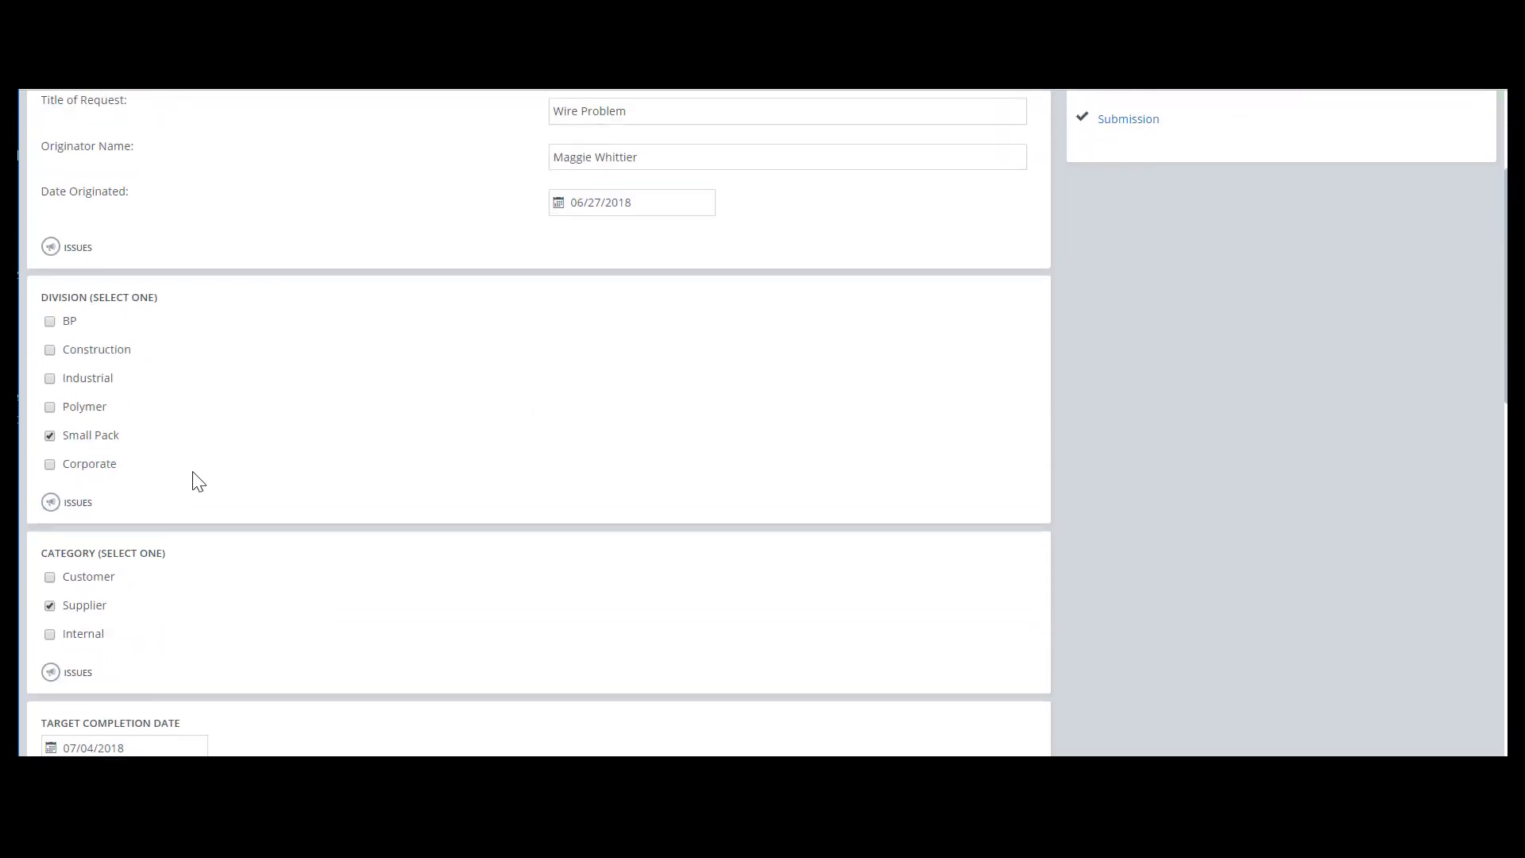
{"action": "scroll", "coordinate": [262, 512], "scroll_direction": "down", "scroll_amount": 2}
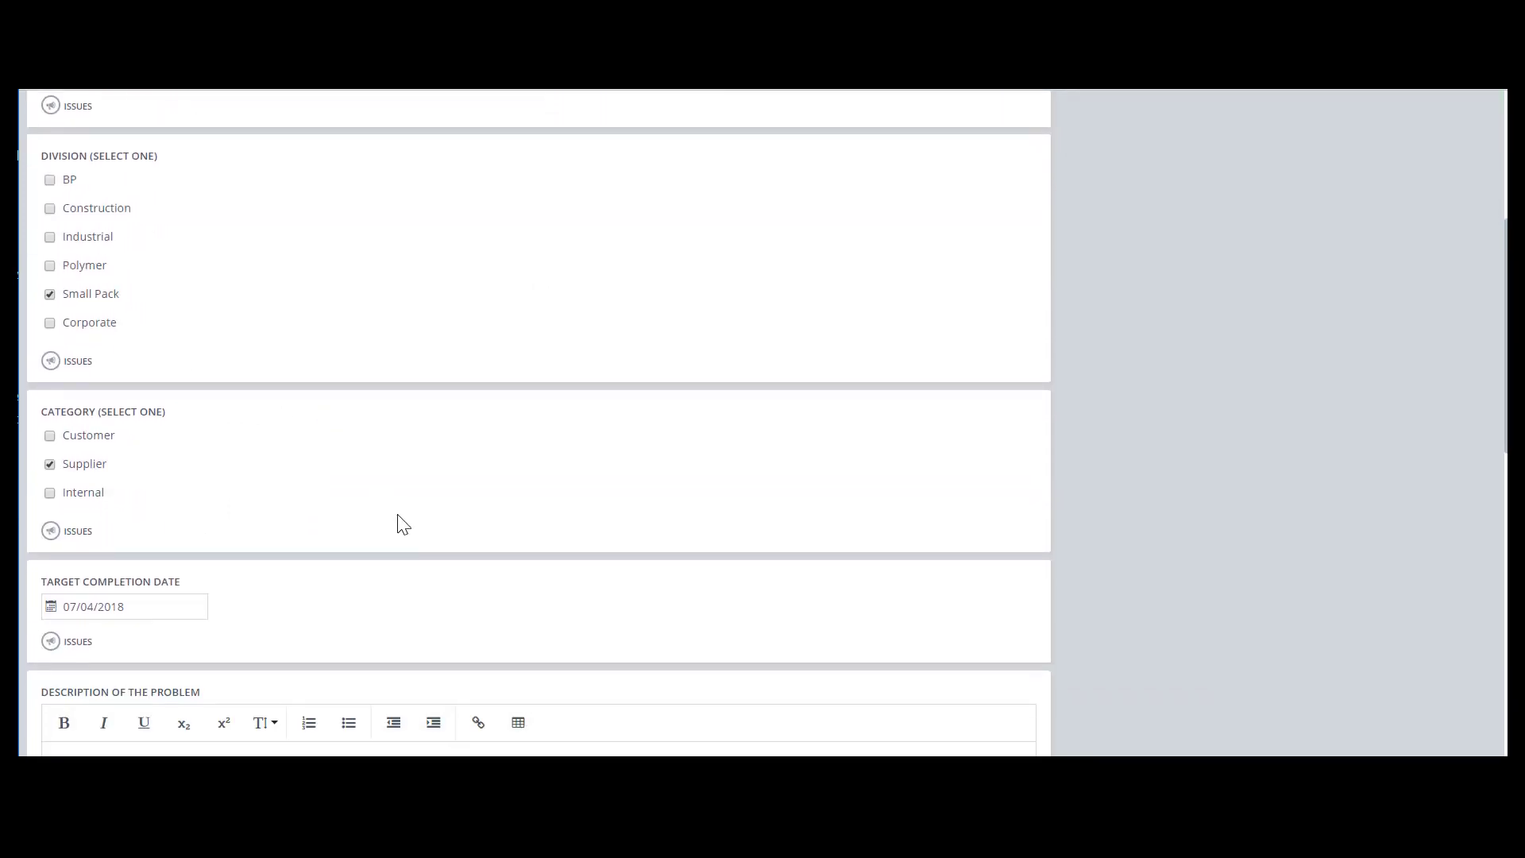
{"action": "scroll", "coordinate": [402, 520], "scroll_direction": "down", "scroll_amount": 3}
{"action": "scroll", "coordinate": [198, 544], "scroll_direction": "down", "scroll_amount": 4}
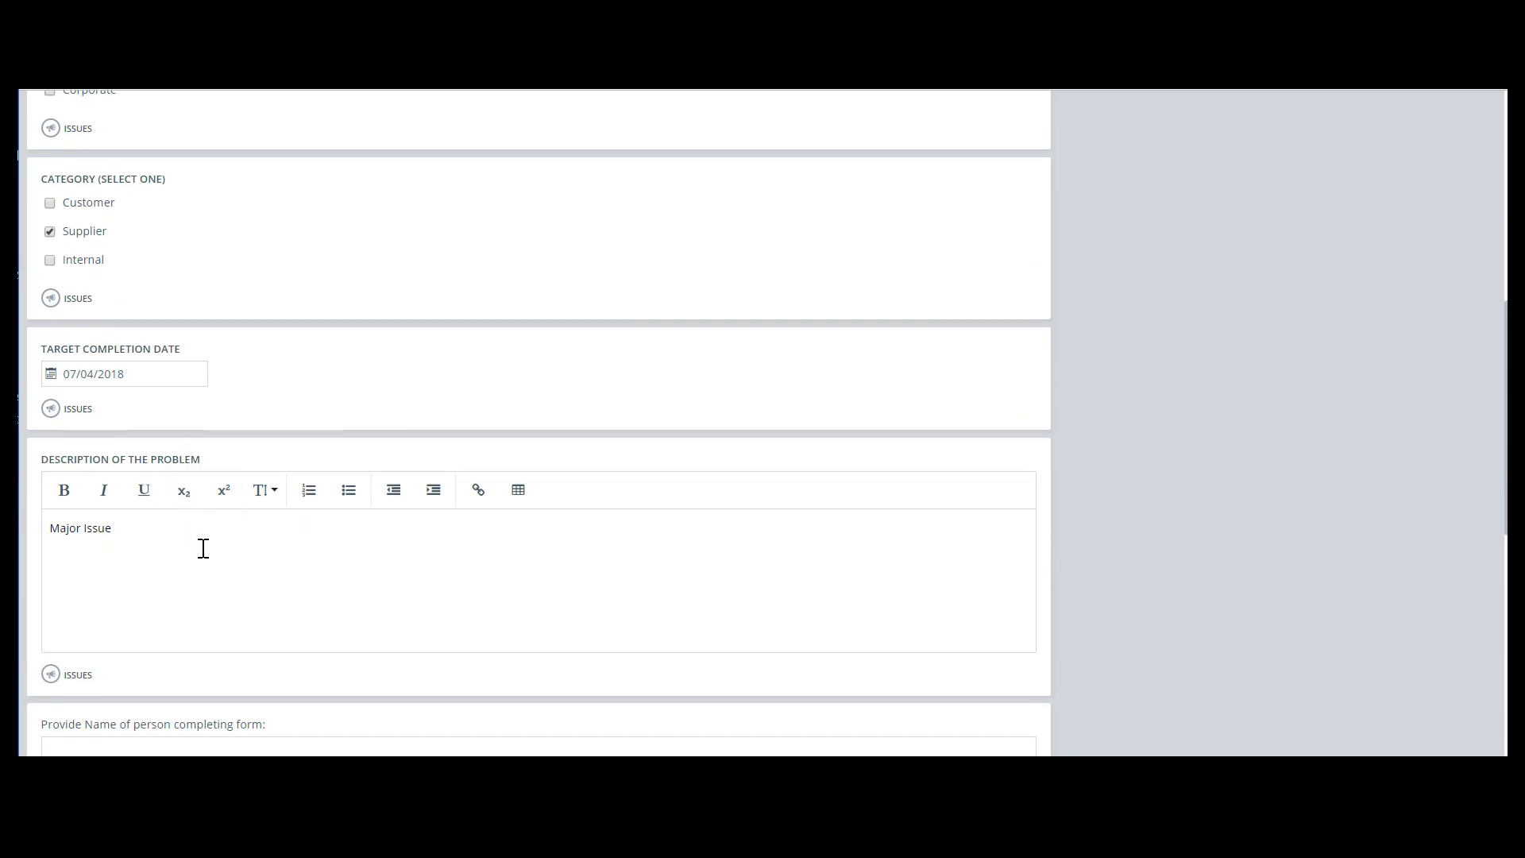
Enter the full name of the person completing the form
{"action": "left_click", "coordinate": [134, 400]}
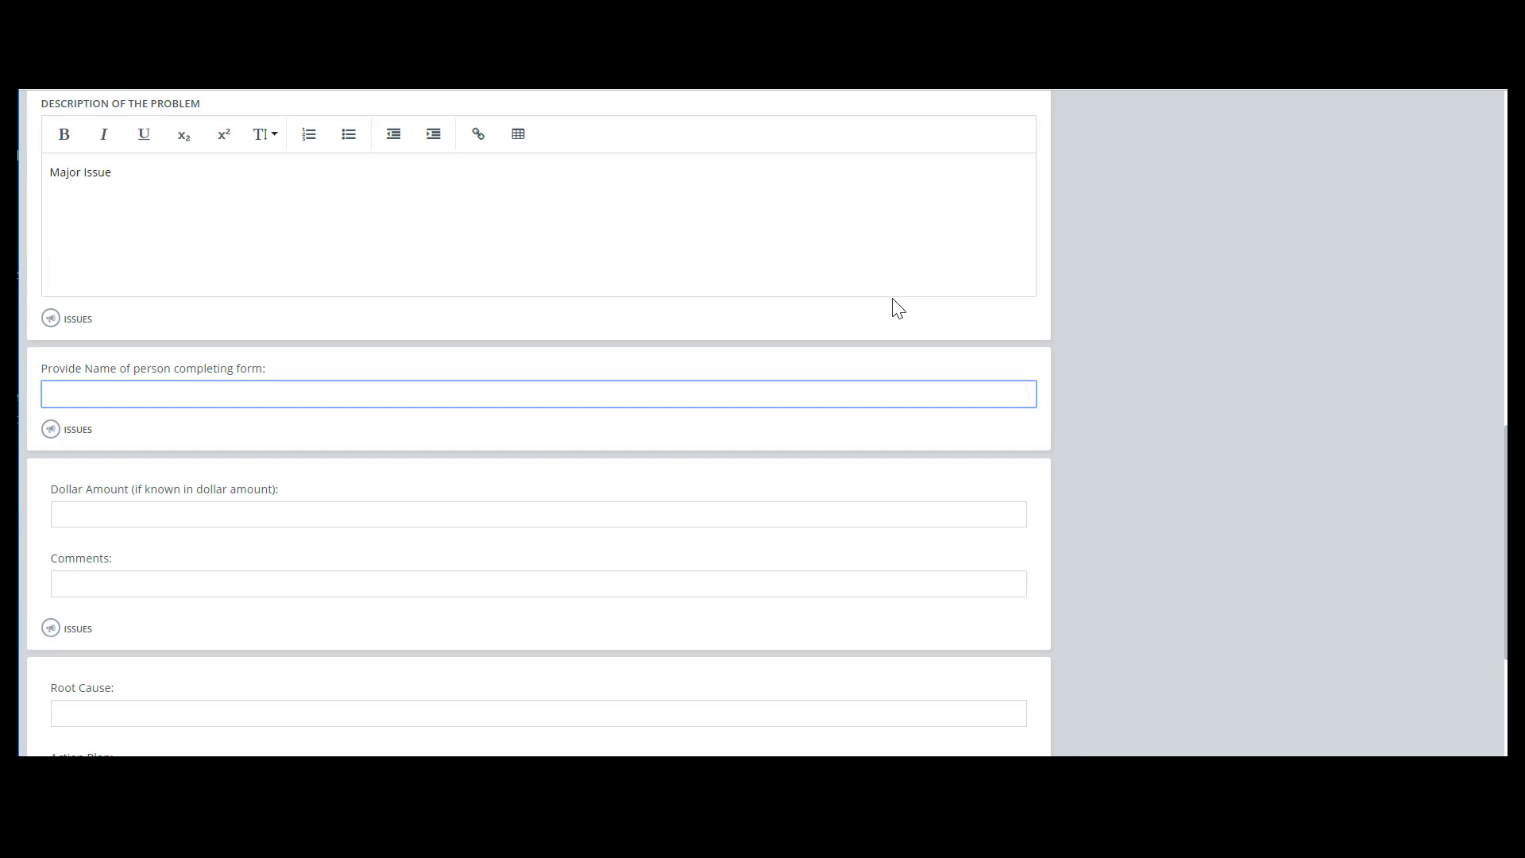
{"action": "type", "text": "Nathan Lynch"}
Set the dollar amount to 400 and add the comment "You are correct - major problem"
{"action": "left_click", "coordinate": [402, 514]}
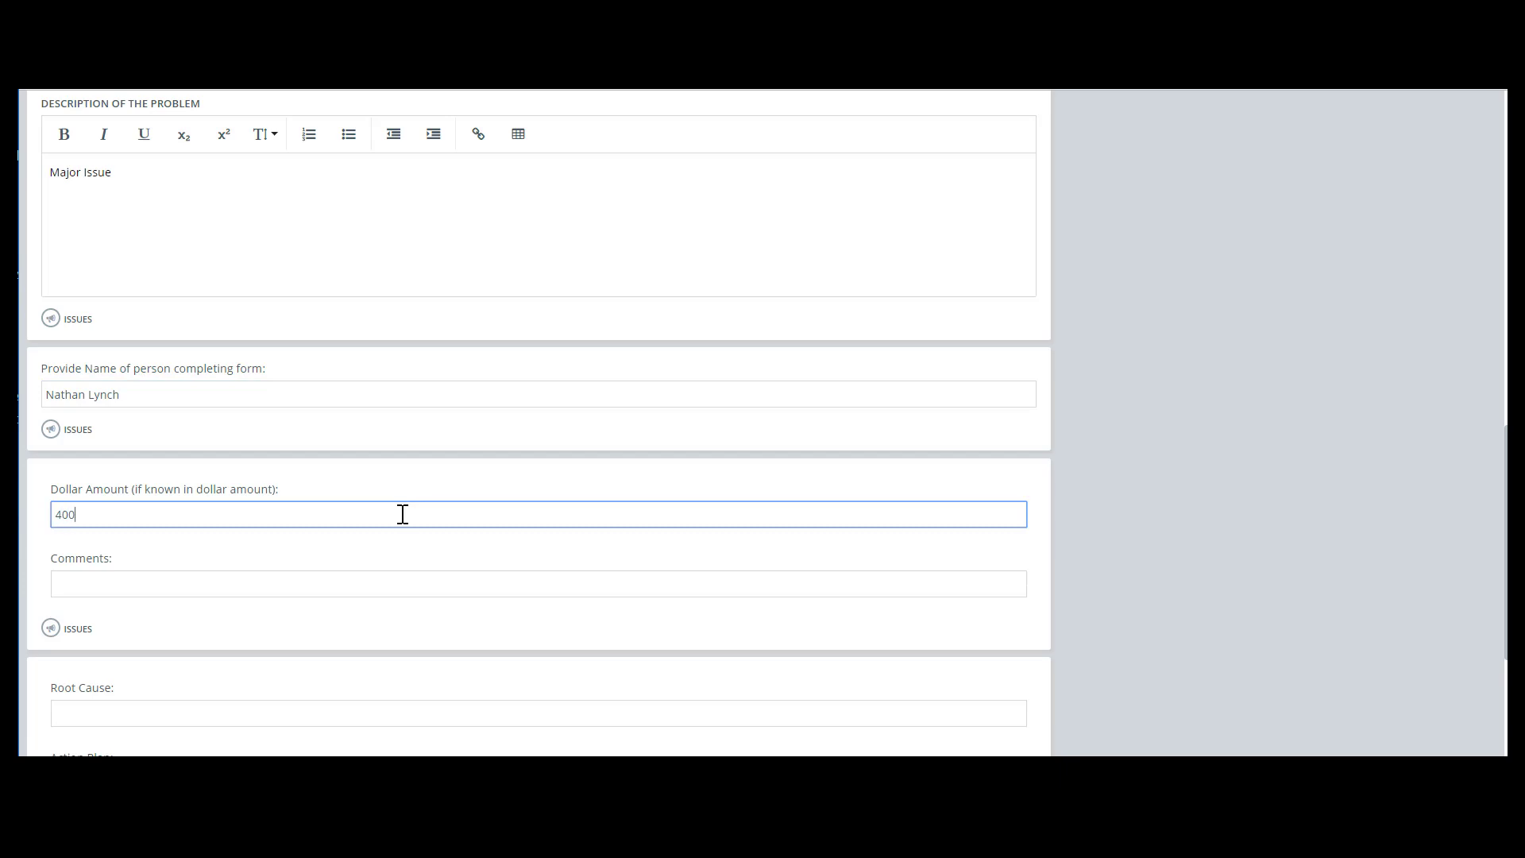
{"action": "left_click", "coordinate": [322, 591]}
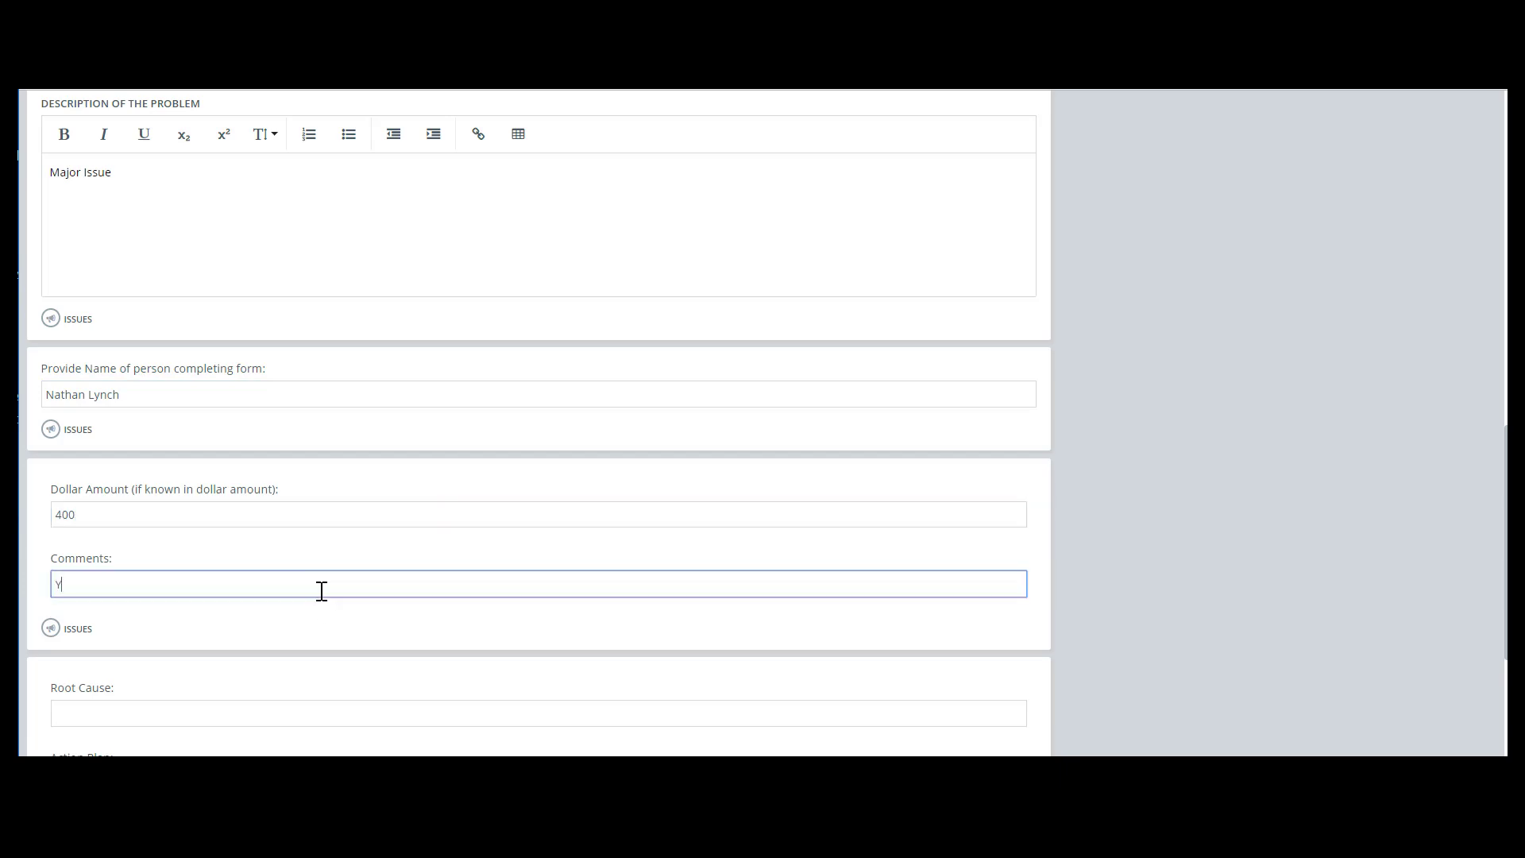
{"action": "type", "text": "You are correct - major problem"}
Save the supplier's answers on the Corrective Action Request form
{"action": "left_click", "coordinate": [251, 711]}
{"action": "scroll", "coordinate": [408, 527], "scroll_direction": "down", "scroll_amount": 3}
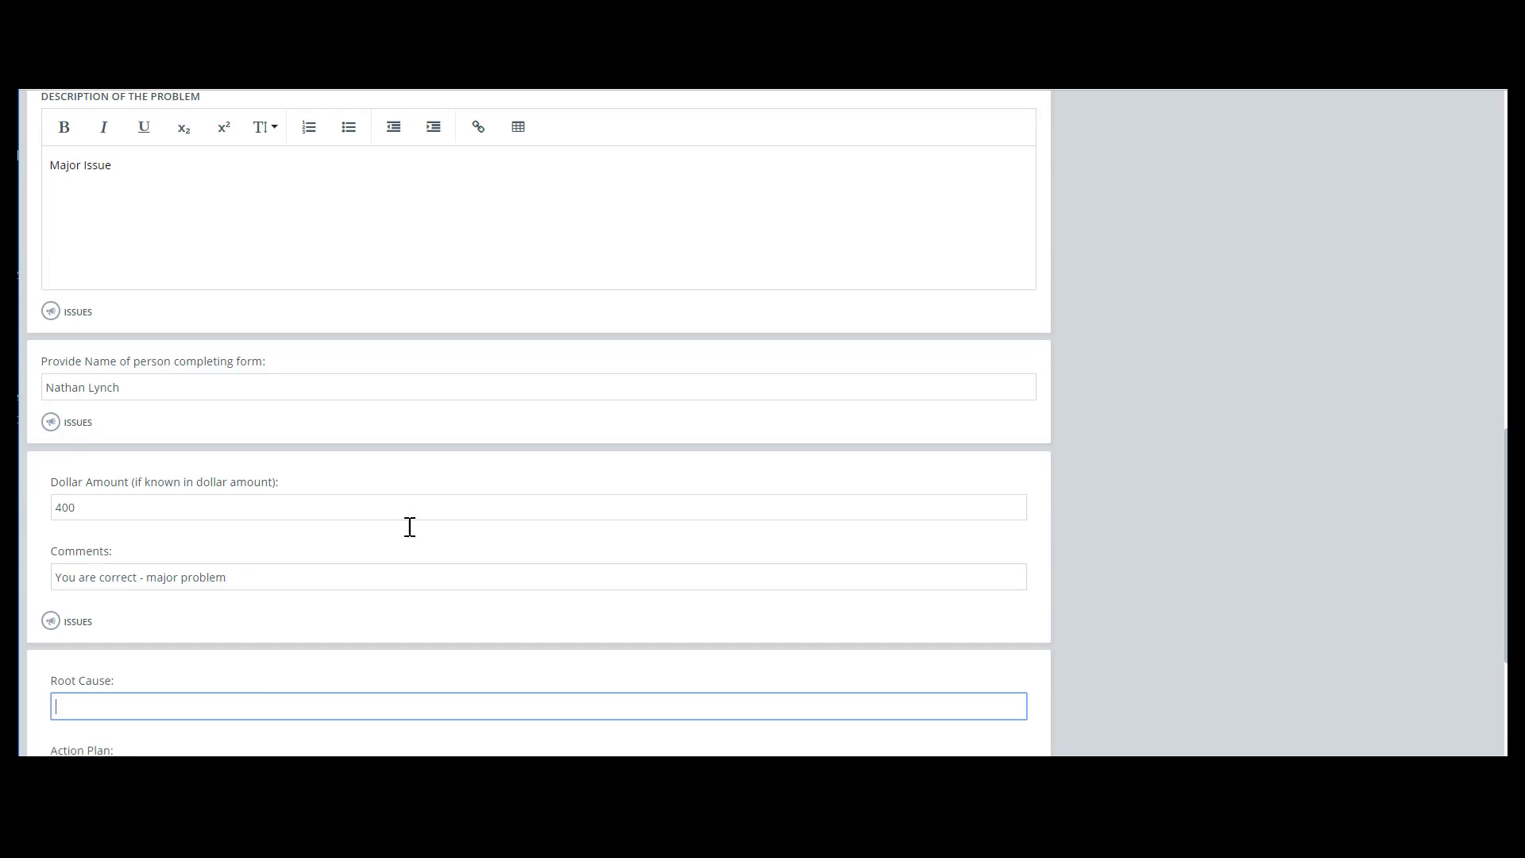
{"action": "scroll", "coordinate": [401, 592], "scroll_direction": "up", "scroll_amount": 15}
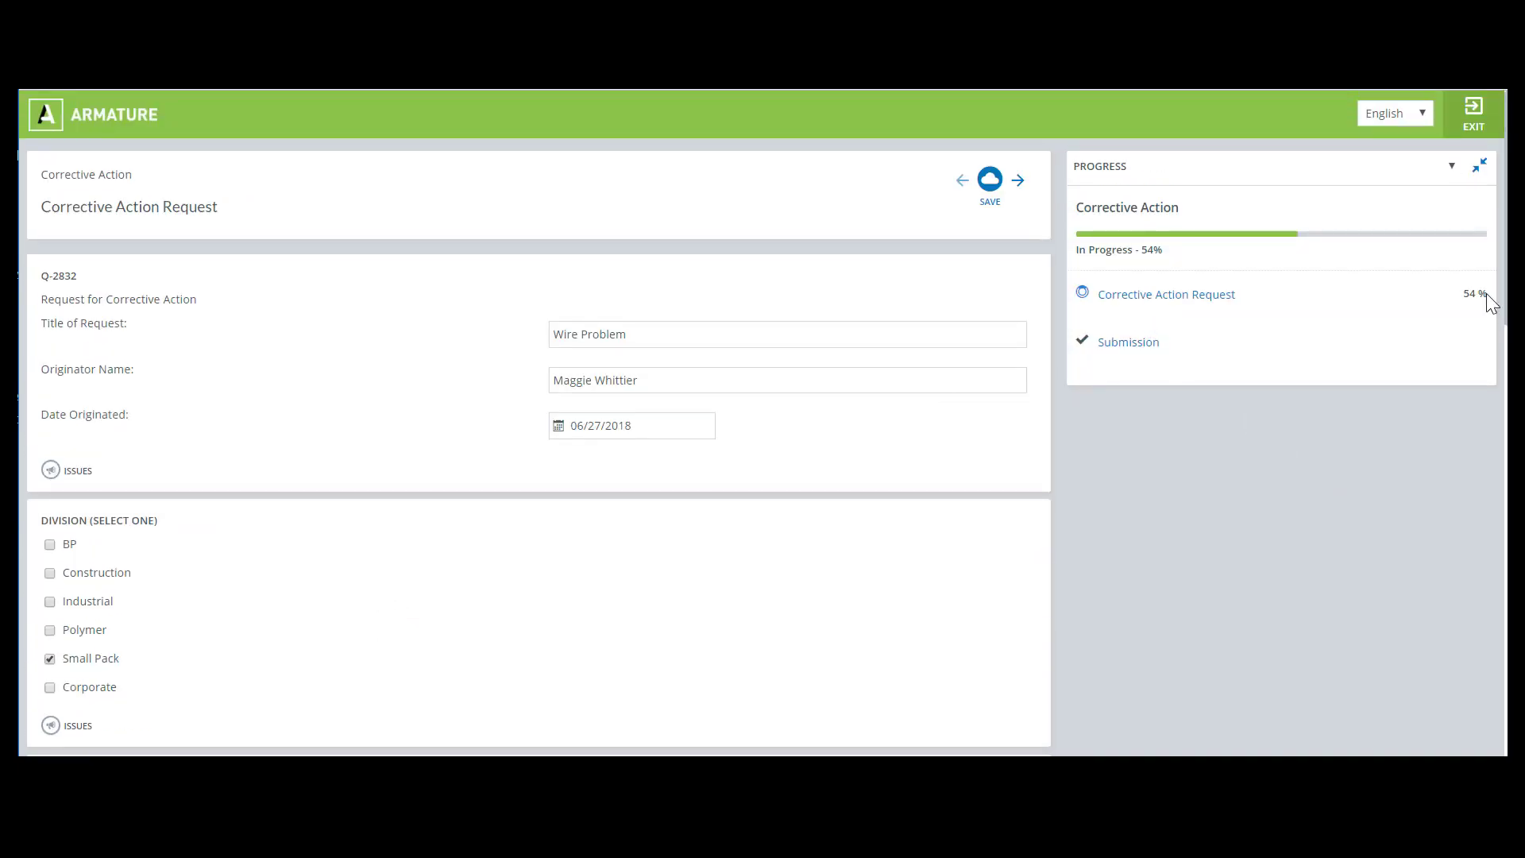
{"action": "left_click", "coordinate": [990, 184]}
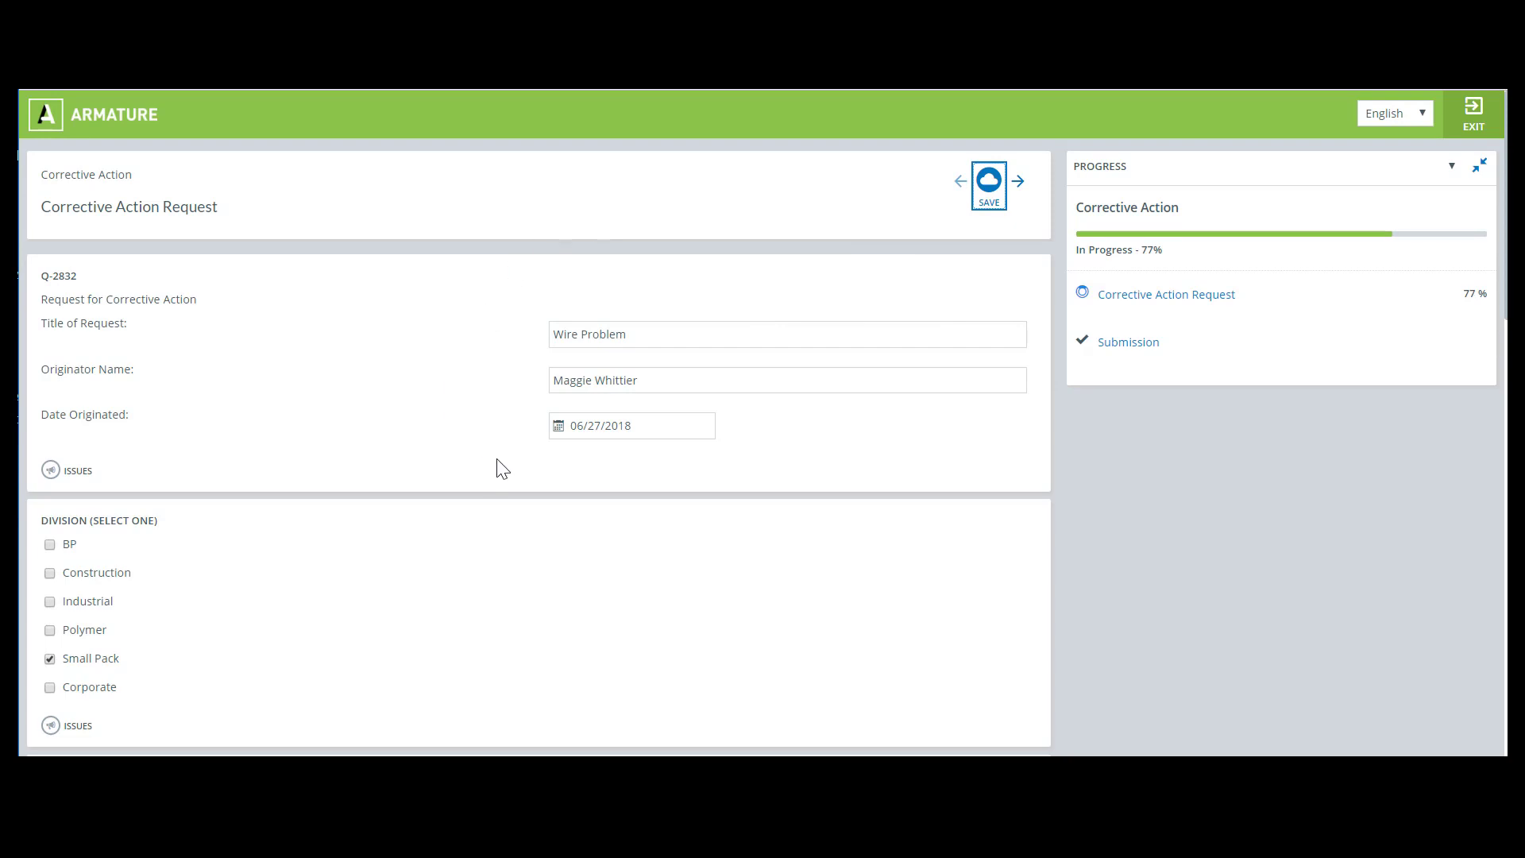
Exit the form and switch back to the staff persona from the user menu
{"action": "left_click", "coordinate": [1482, 129]}
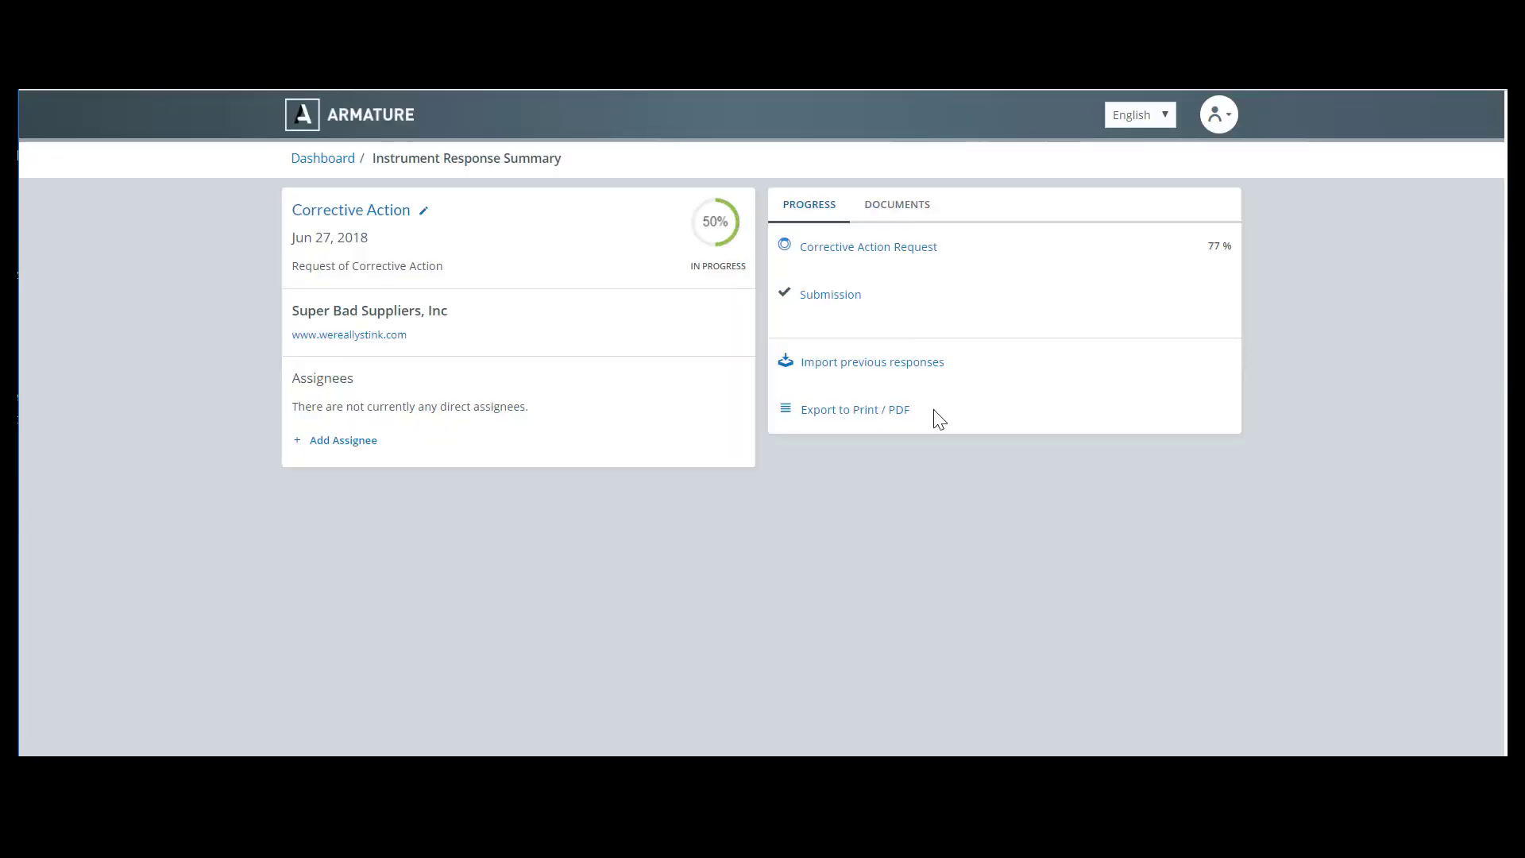
{"action": "left_click", "coordinate": [1227, 124]}
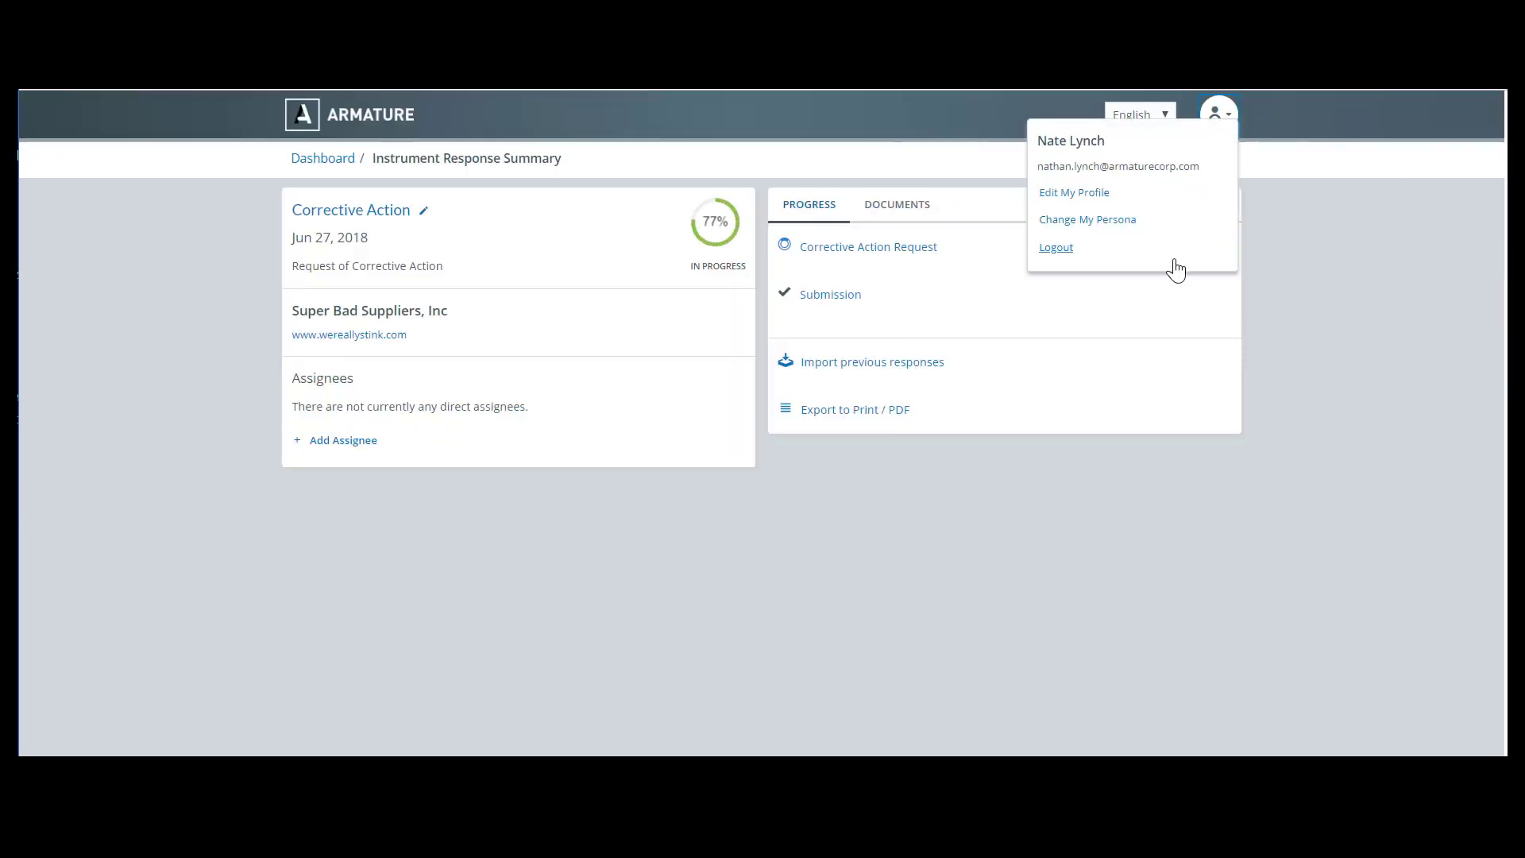
{"action": "left_click", "coordinate": [1100, 223]}
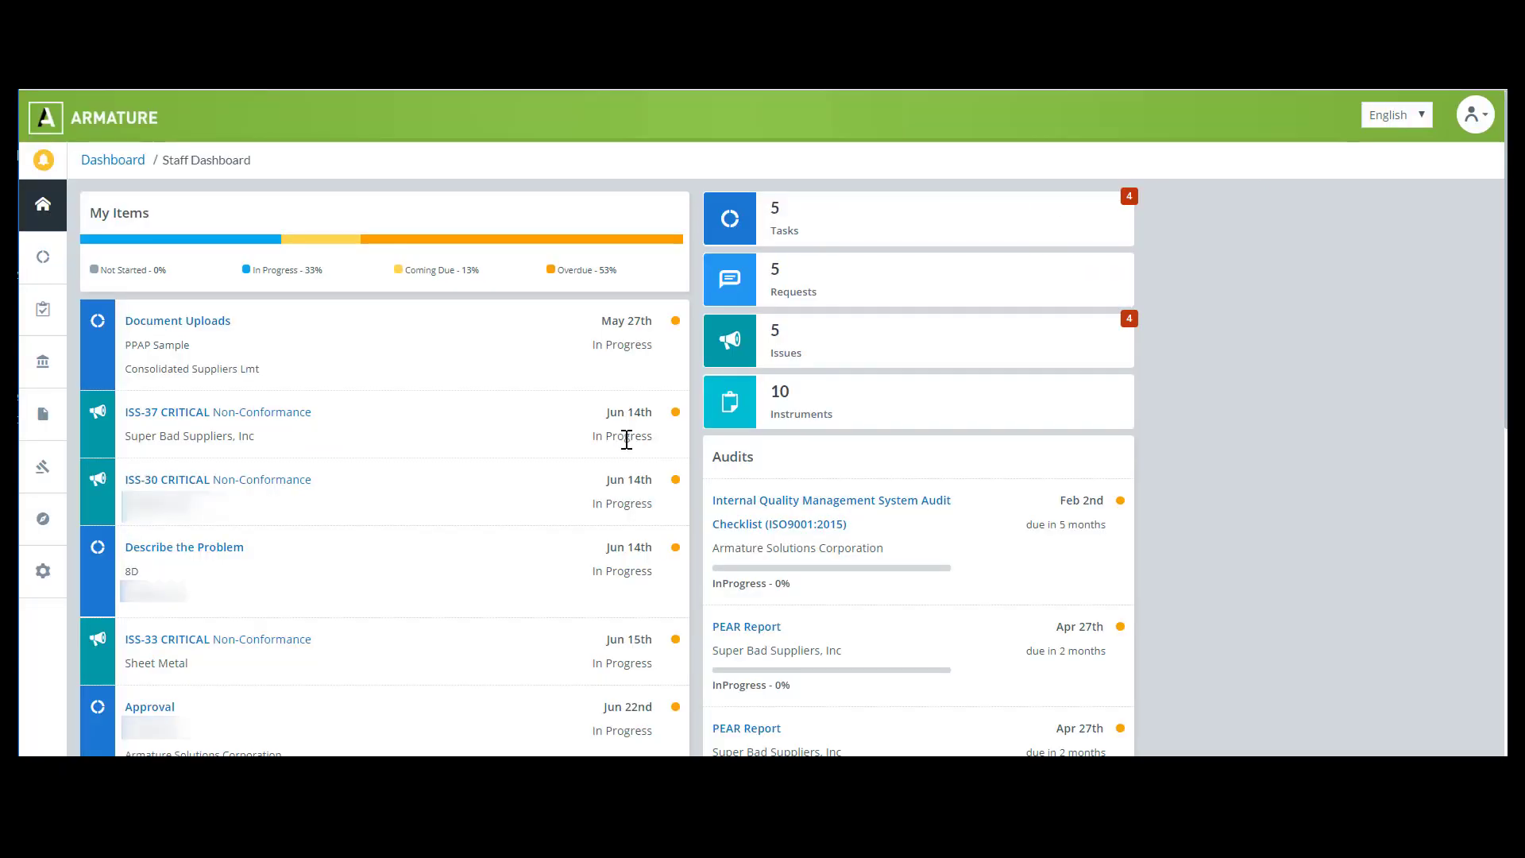